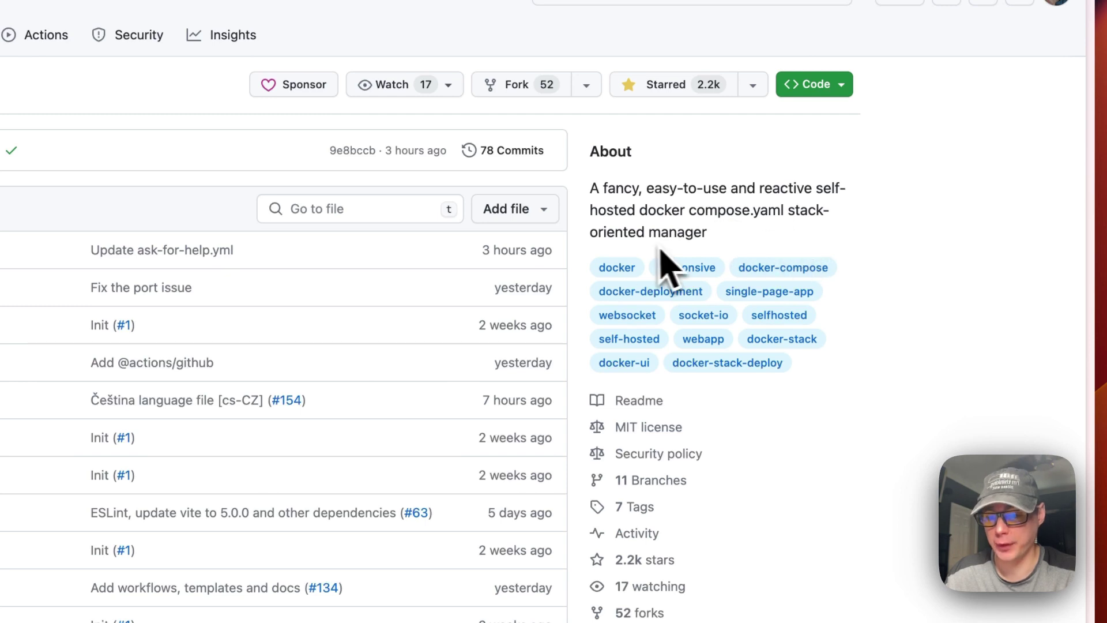
# - Review the Dockge GitHub repository's description, README preview image and Features list
pyautogui.scroll(-10, 682, 265)
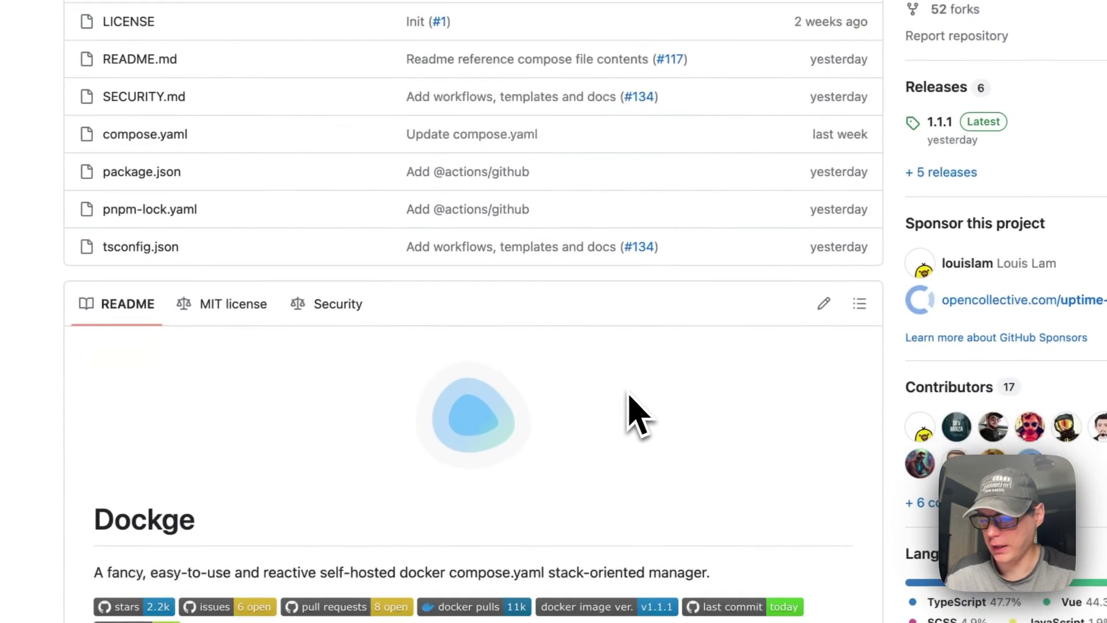
pyautogui.scroll(-5, 640, 407)
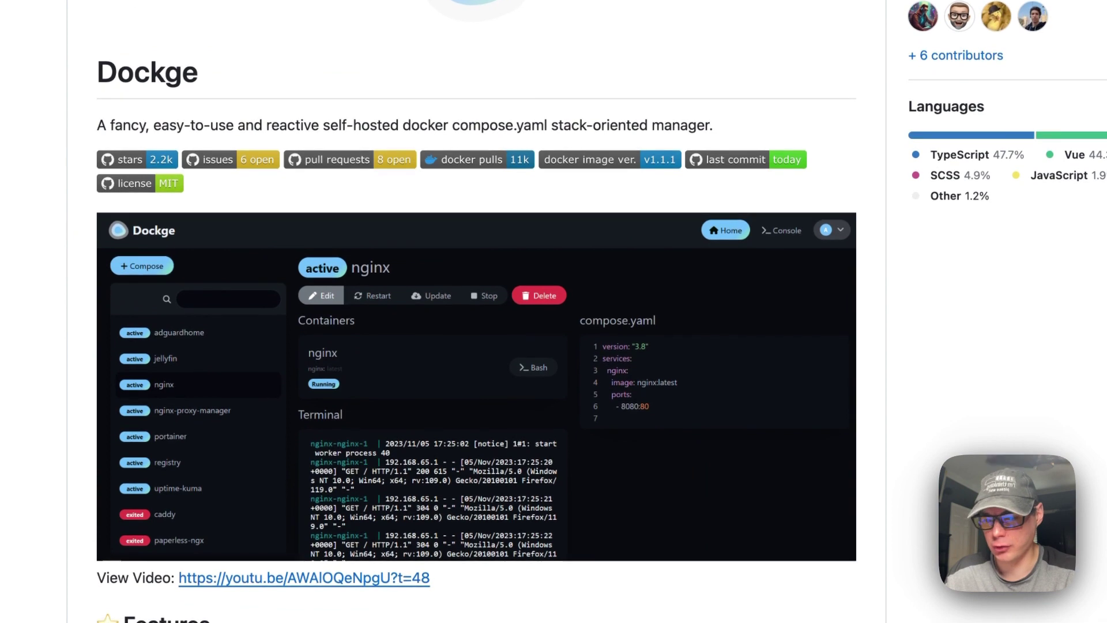
pyautogui.scroll(-5, 631, 407)
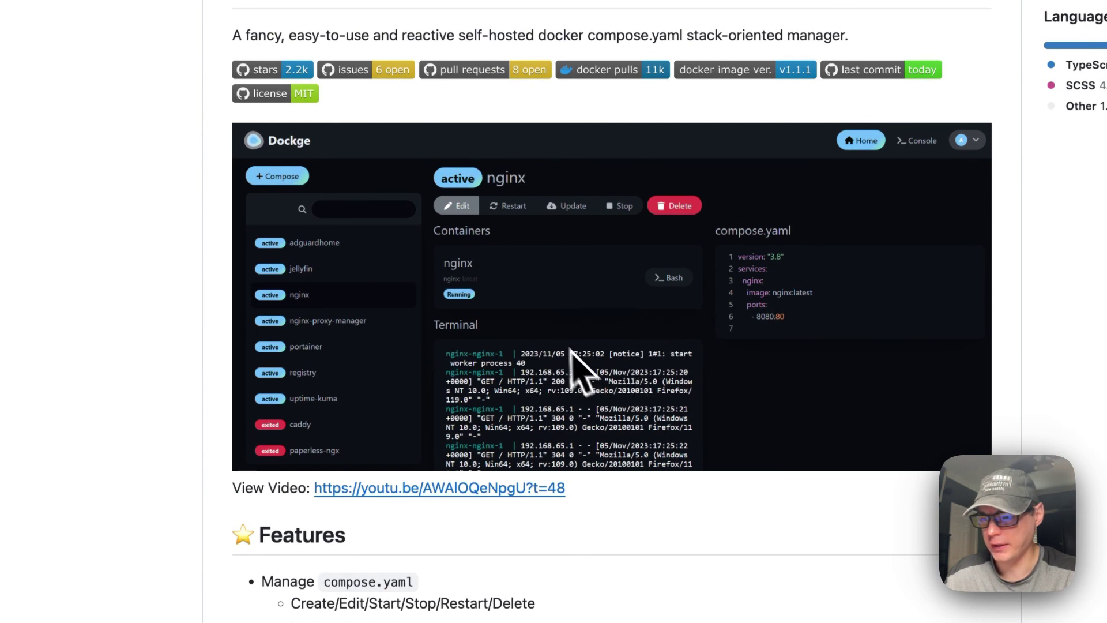
pyautogui.scroll(15, 465, 312)
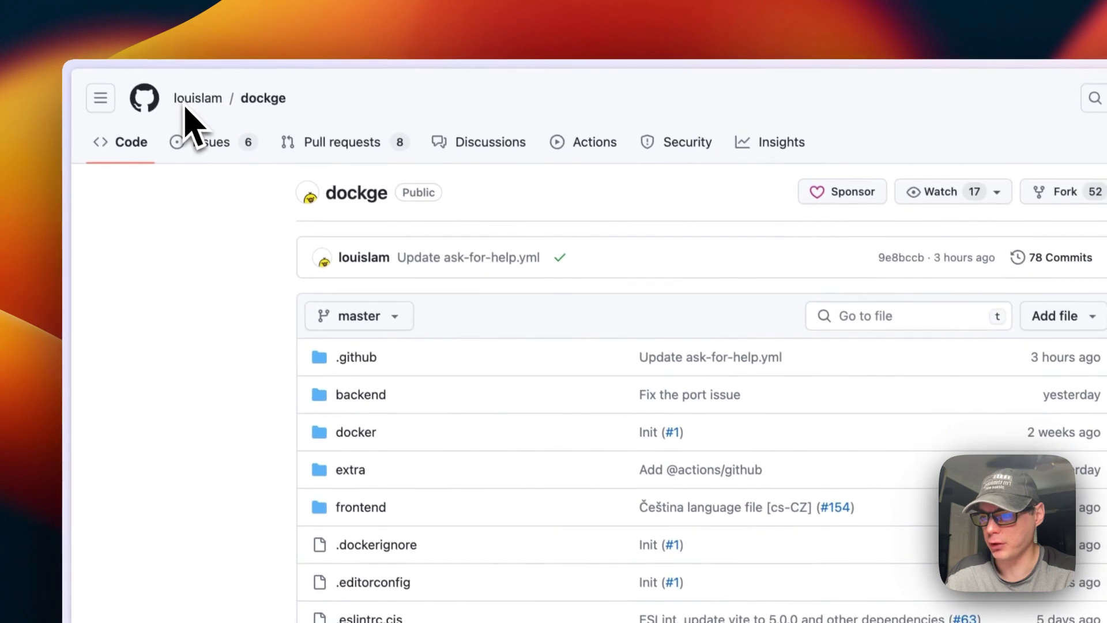
pyautogui.scroll(-15, 206, 455)
pyautogui.scroll(-10, 228, 449)
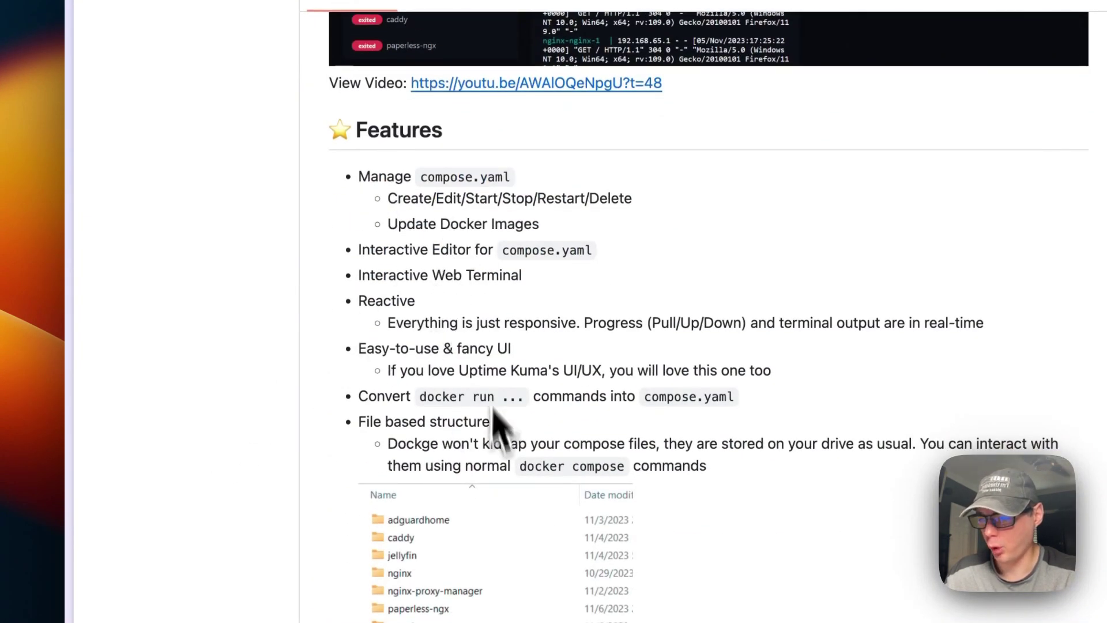
pyautogui.scroll(-12, 421, 349)
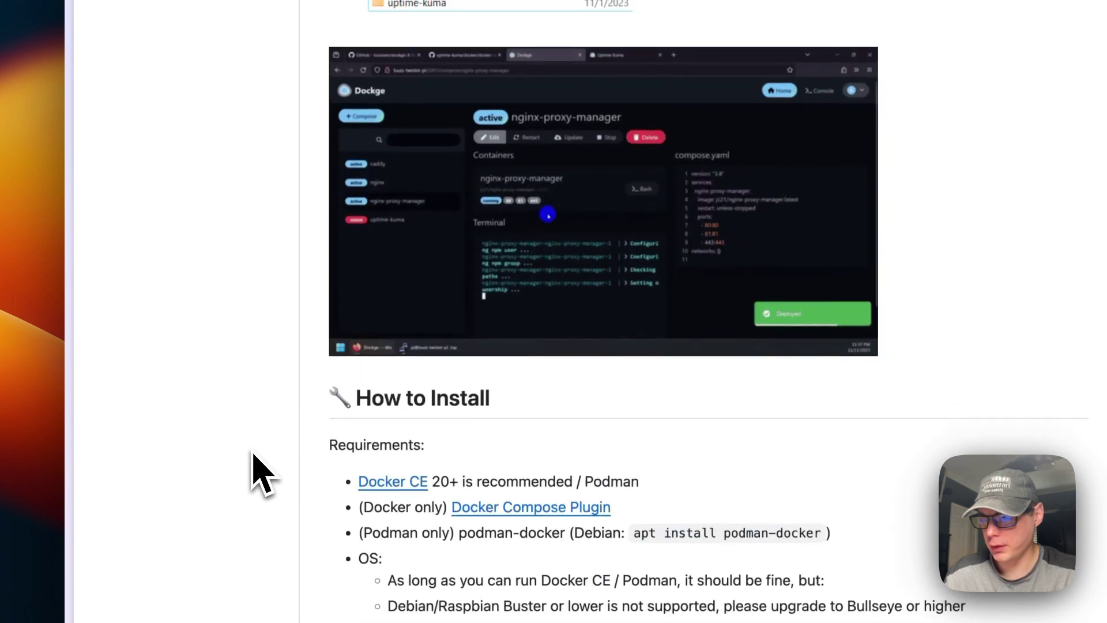
pyautogui.scroll(3, 259, 395)
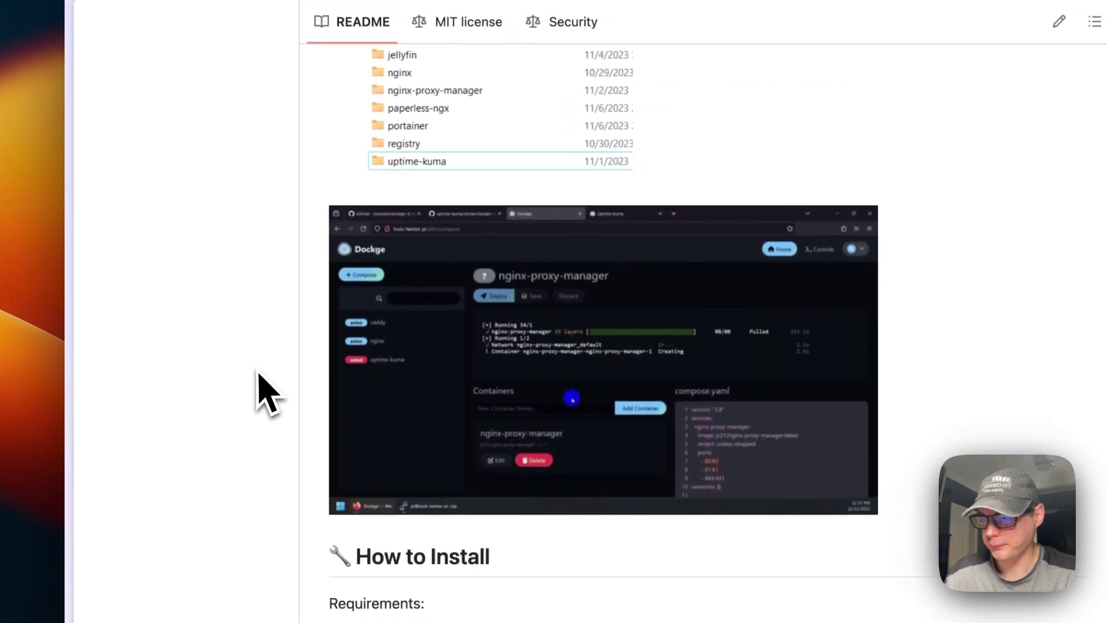
# - Read the Dockge README's advanced compose.yaml setup, update commands, interface screenshots and Motivations section
pyautogui.scroll(-4, 259, 395)
pyautogui.scroll(-18, 258, 375)
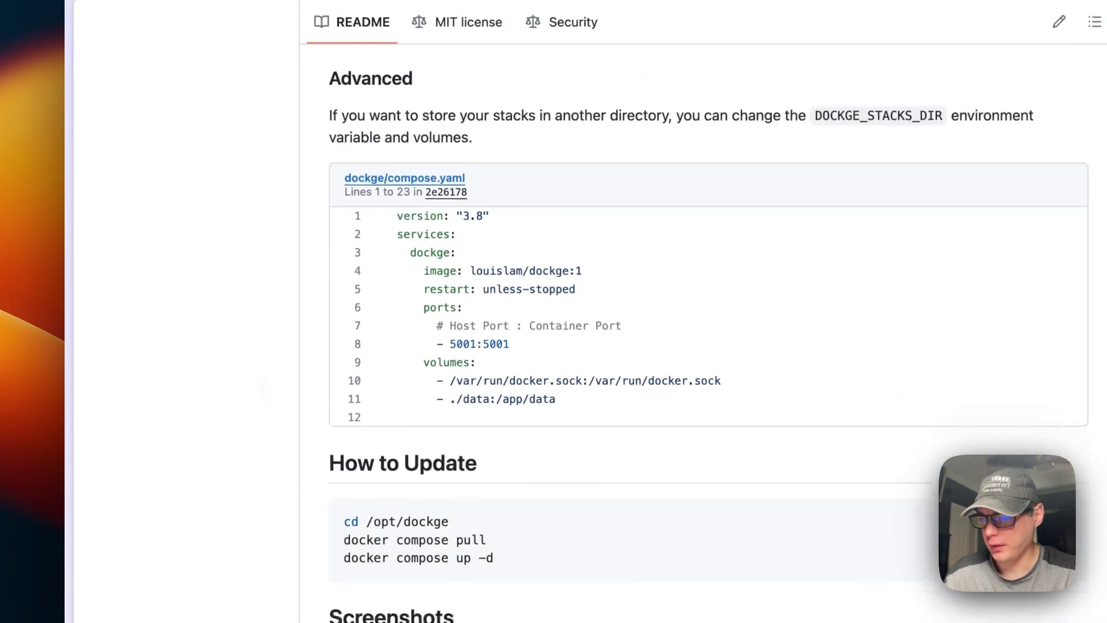
pyautogui.scroll(-5, 277, 395)
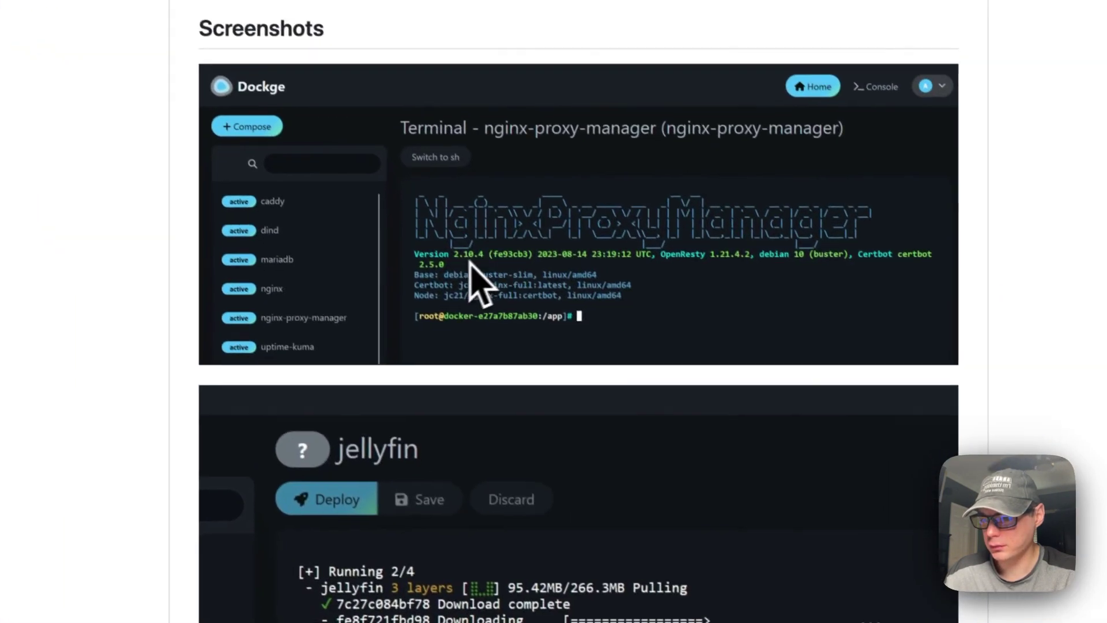
pyautogui.scroll(-6, 461, 277)
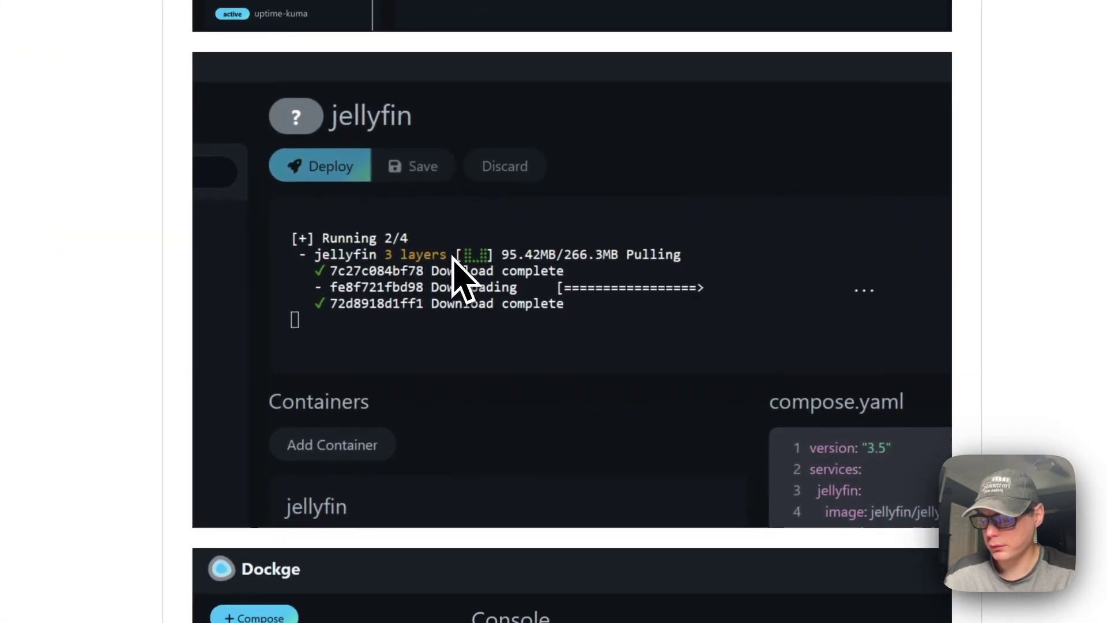
pyautogui.scroll(-8, 539, 360)
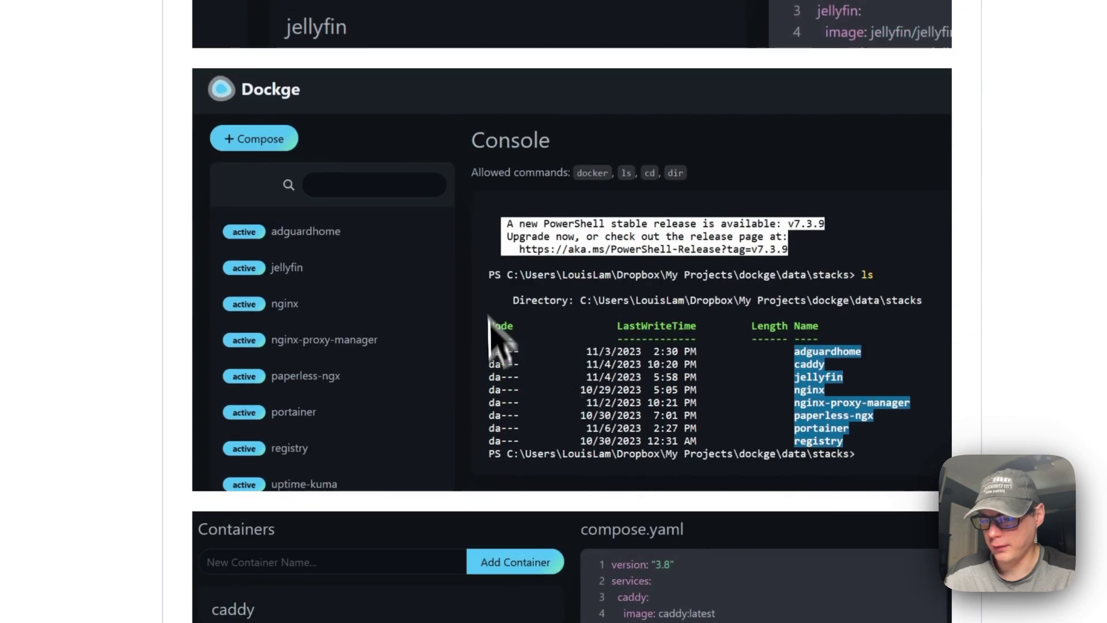
pyautogui.scroll(-7, 533, 398)
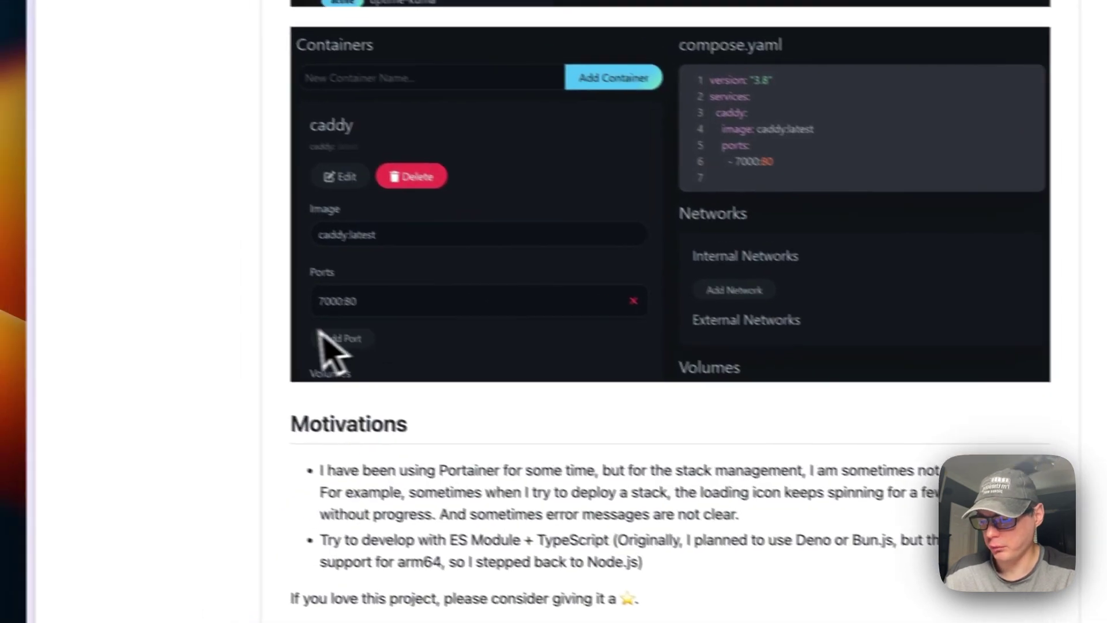
pyautogui.scroll(10, 185, 284)
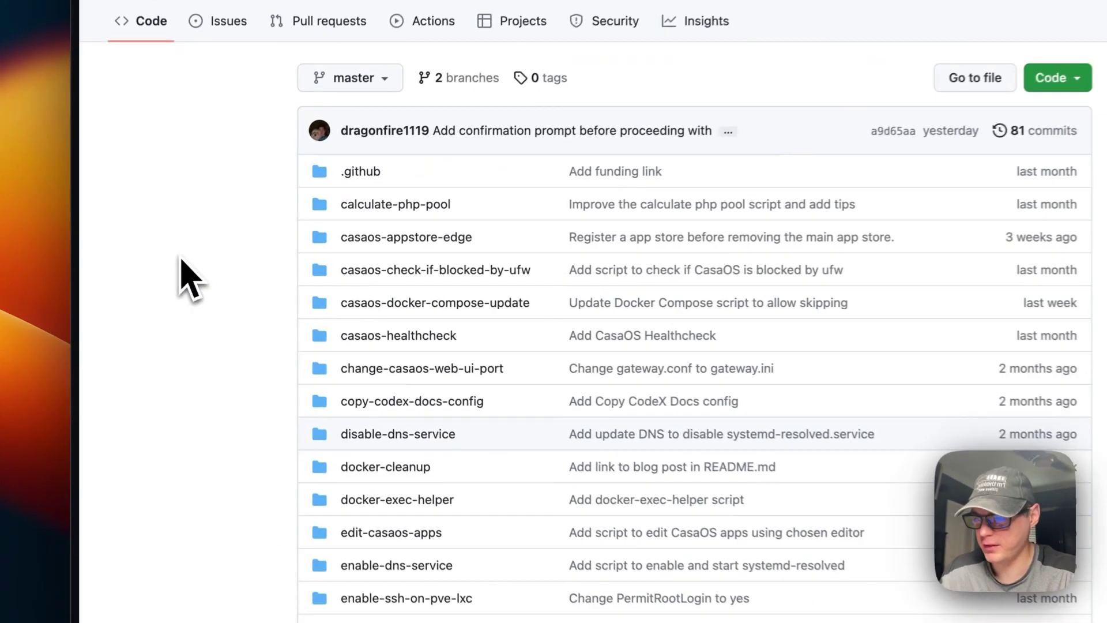
# - Open run.sh from the install-or-update-dockge folder of the big-bear-scripts repository
pyautogui.scroll(-3, 215, 263)
pyautogui.scroll(-4, 186, 280)
pyautogui.scroll(-10, 186, 280)
pyautogui.scroll(-8, 185, 276)
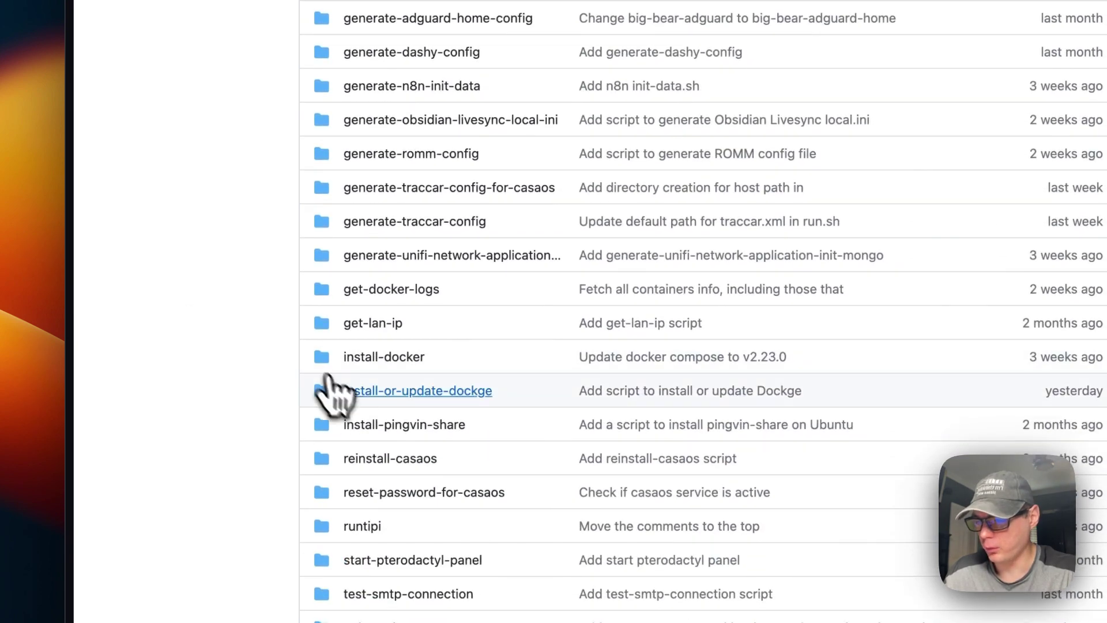
pyautogui.click(368, 392)
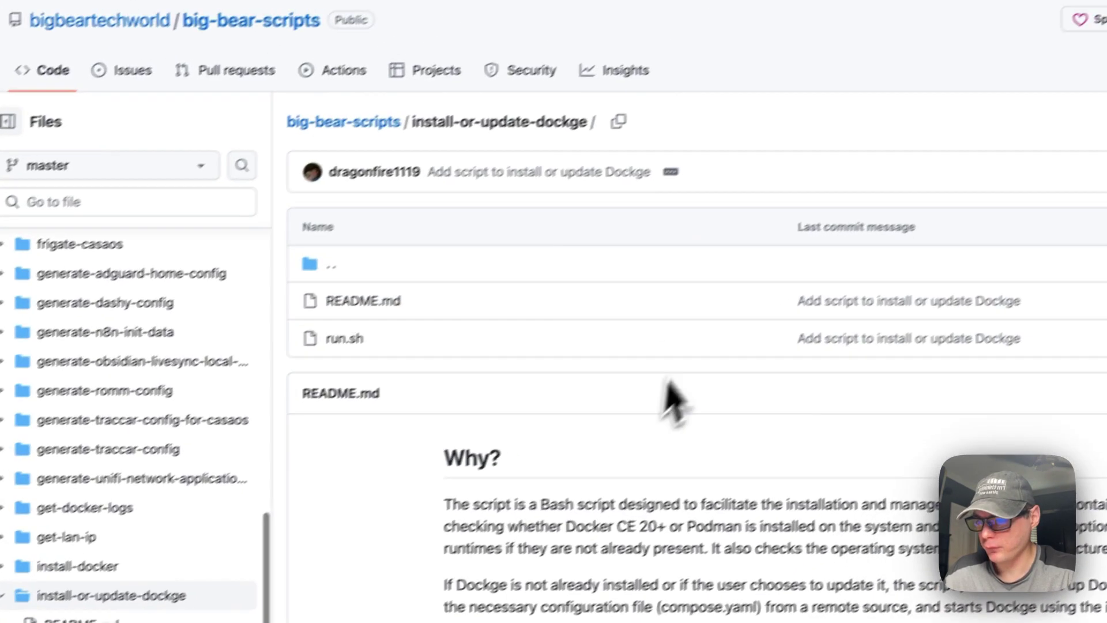
pyautogui.click(309, 310)
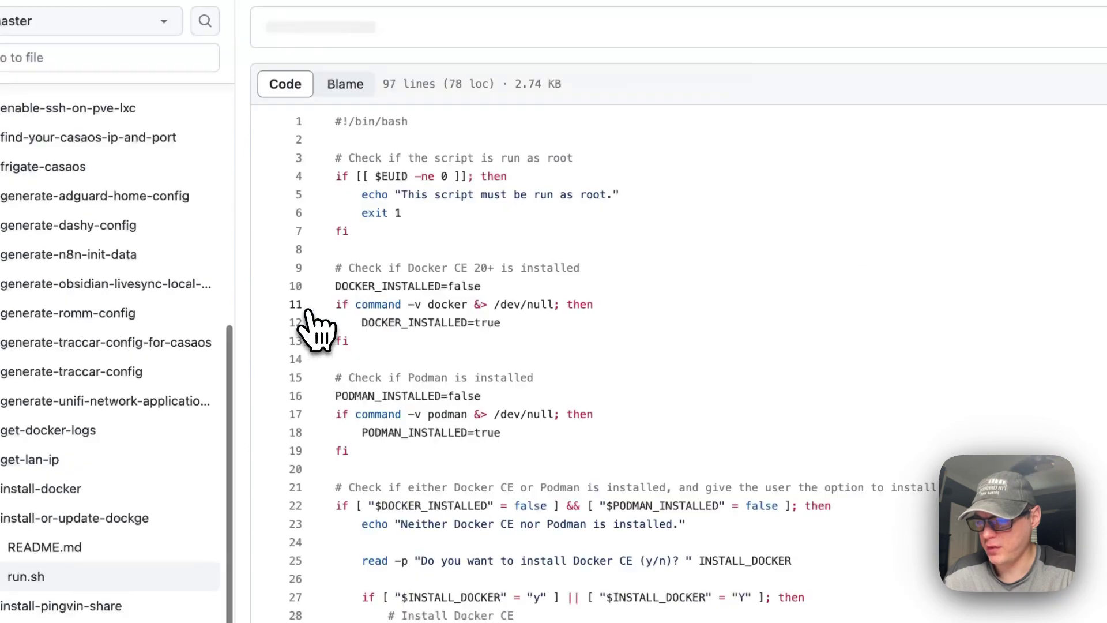
# - Examine run.sh's root-user check and its Docker CE check, highlighting both blocks and the DOCKER_INSTALLED variable
pyautogui.moveTo(343, 196); pyautogui.dragTo(434, 271)
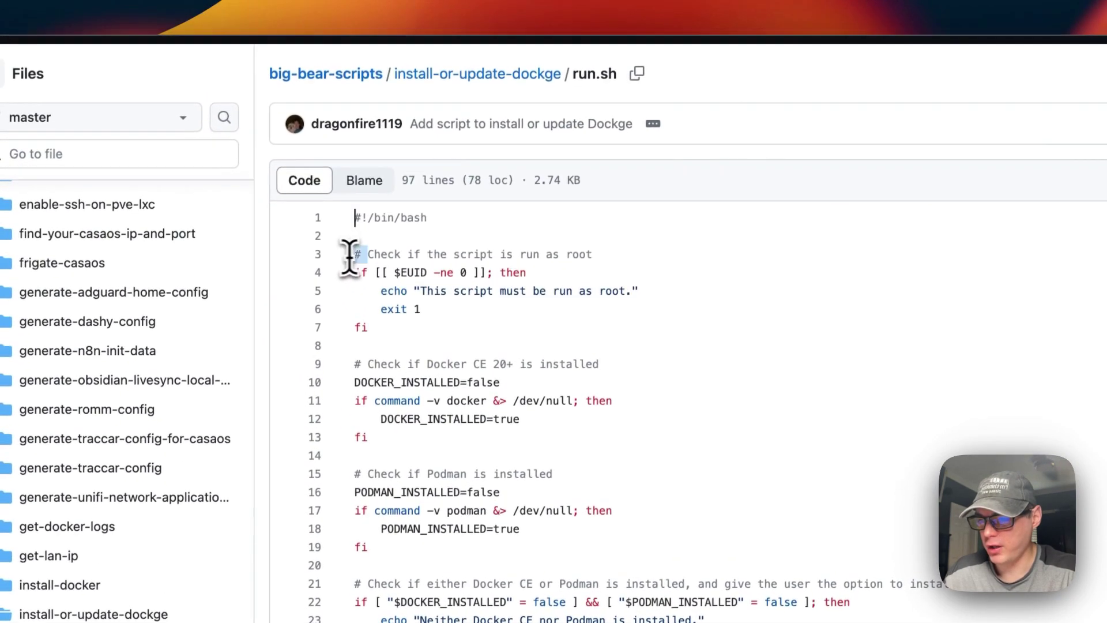
pyautogui.scroll(-2, 446, 330)
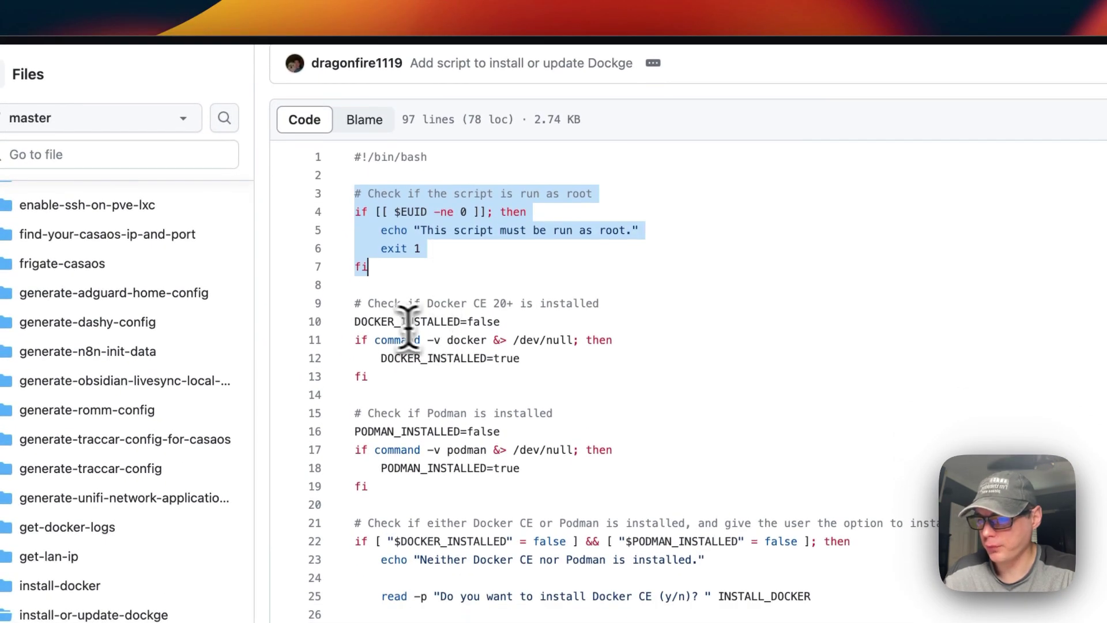
pyautogui.moveTo(353, 303); pyautogui.dragTo(408, 380)
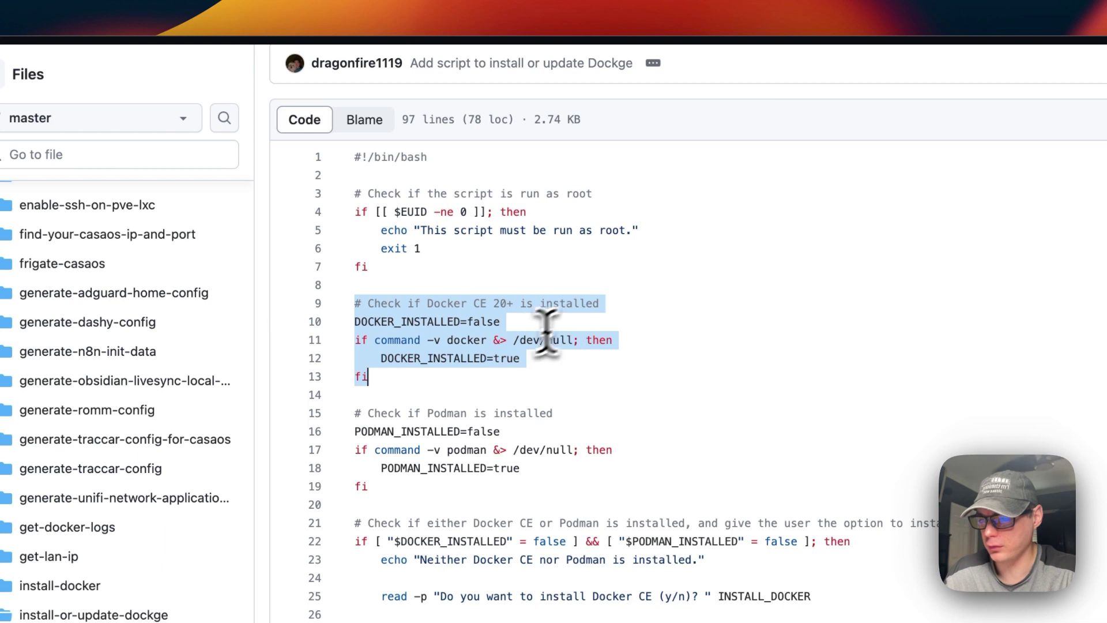
pyautogui.scroll(-2, 491, 334)
pyautogui.doubleClick(395, 280)
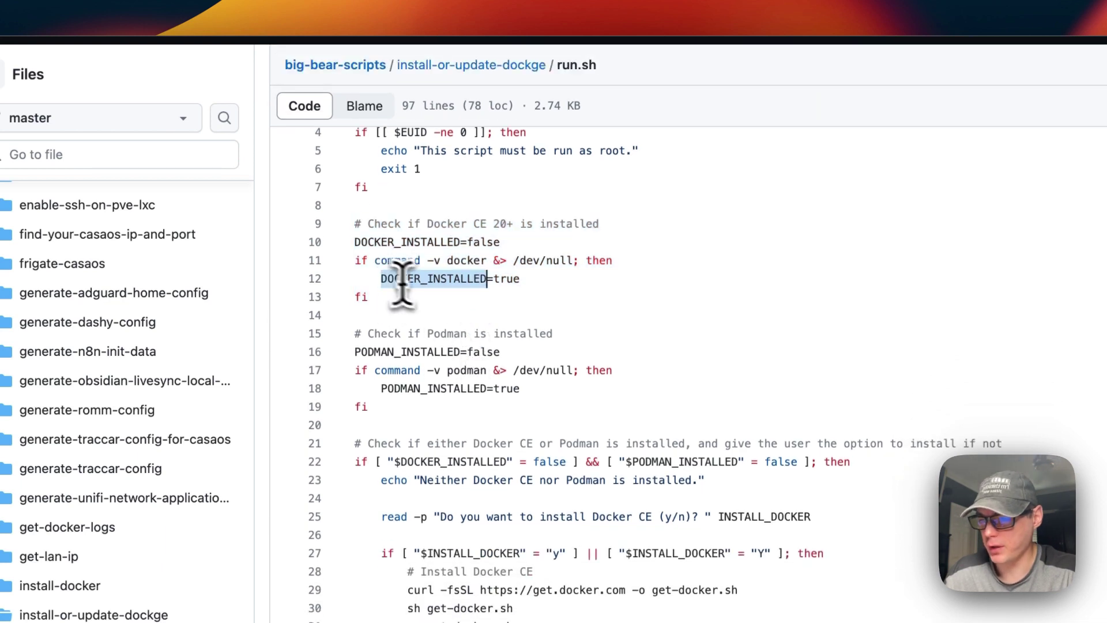
pyautogui.doubleClick(366, 242)
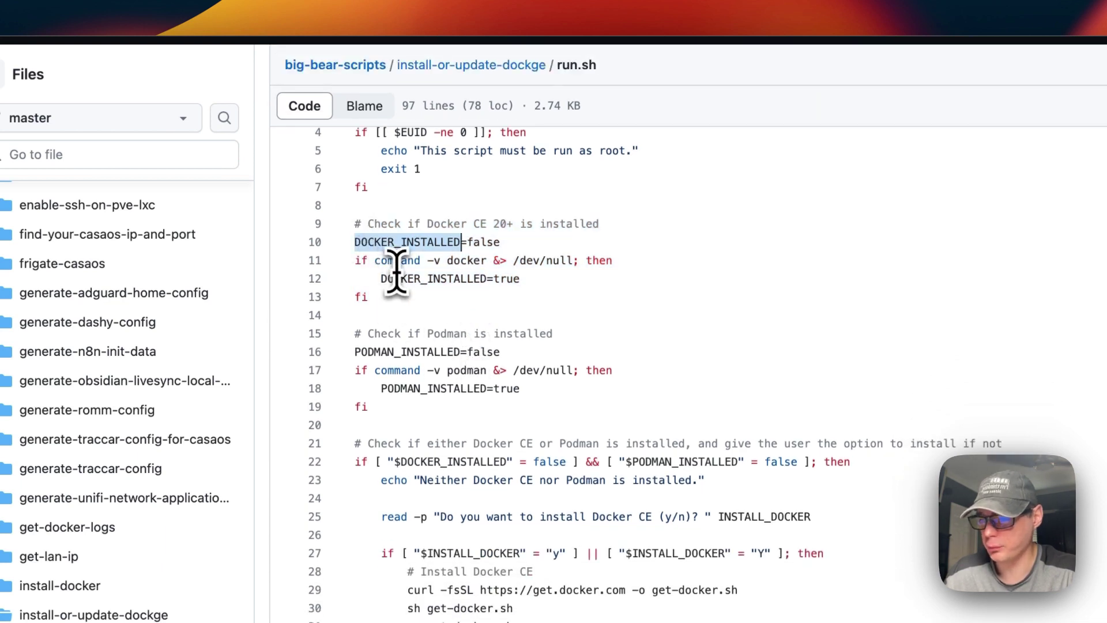
# - Examine the script's Podman check, highlighting the block and the PODMAN_INSTALLED variable
pyautogui.moveTo(356, 337); pyautogui.dragTo(369, 400)
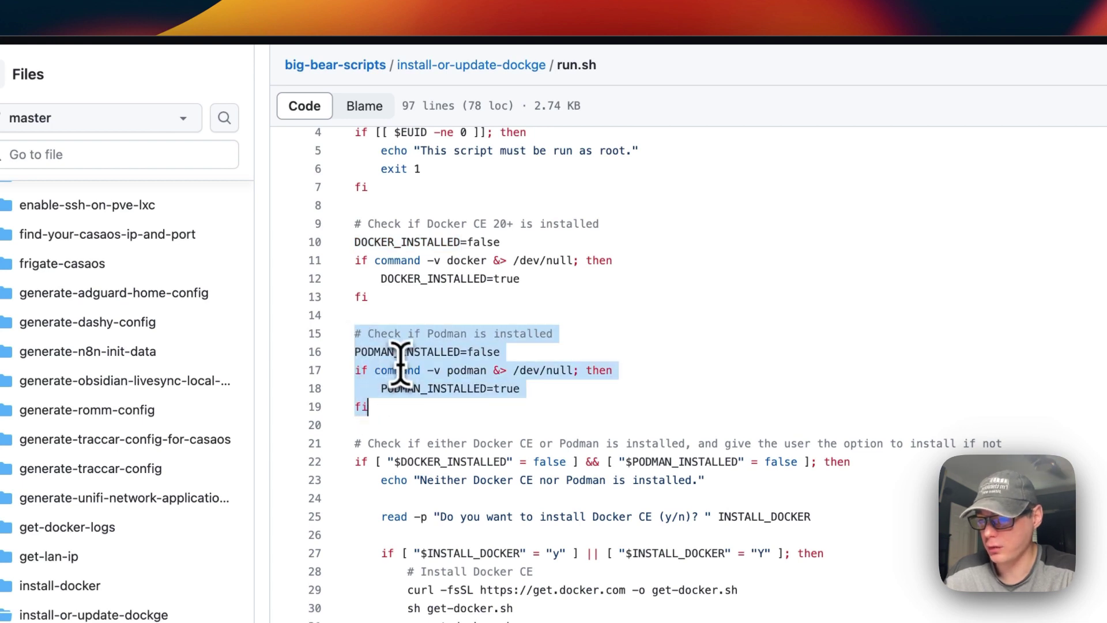
pyautogui.doubleClick(398, 353)
pyautogui.doubleClick(390, 388)
pyautogui.scroll(-3, 404, 386)
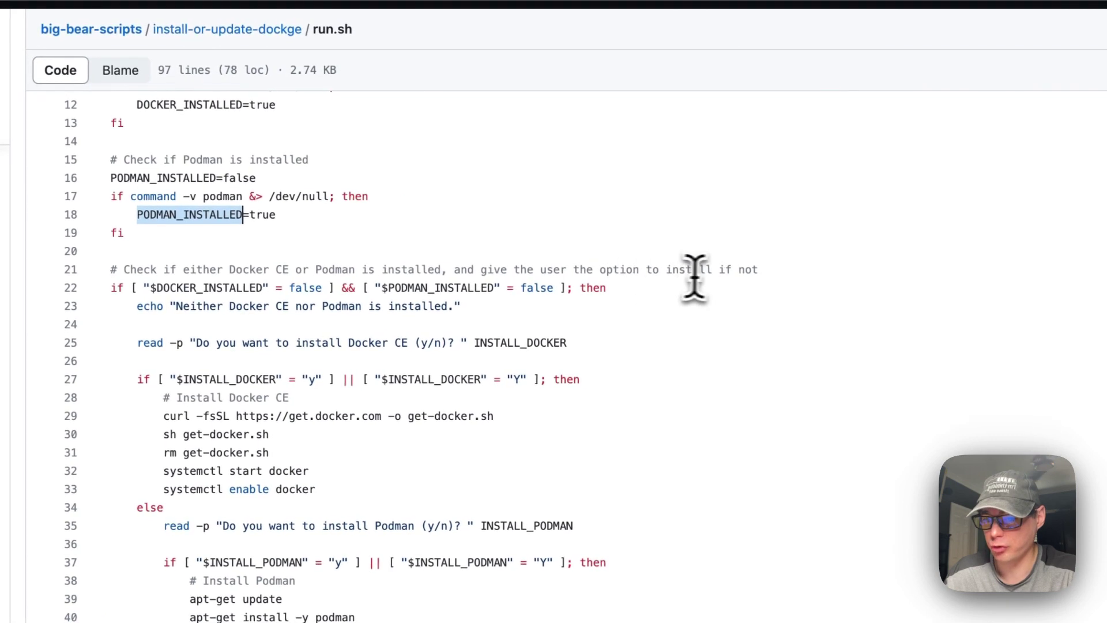
# - Examine the block for when neither Docker CE nor Podman is installed, highlighting the Docker CE install prompt
pyautogui.moveTo(137, 305); pyautogui.dragTo(210, 434)
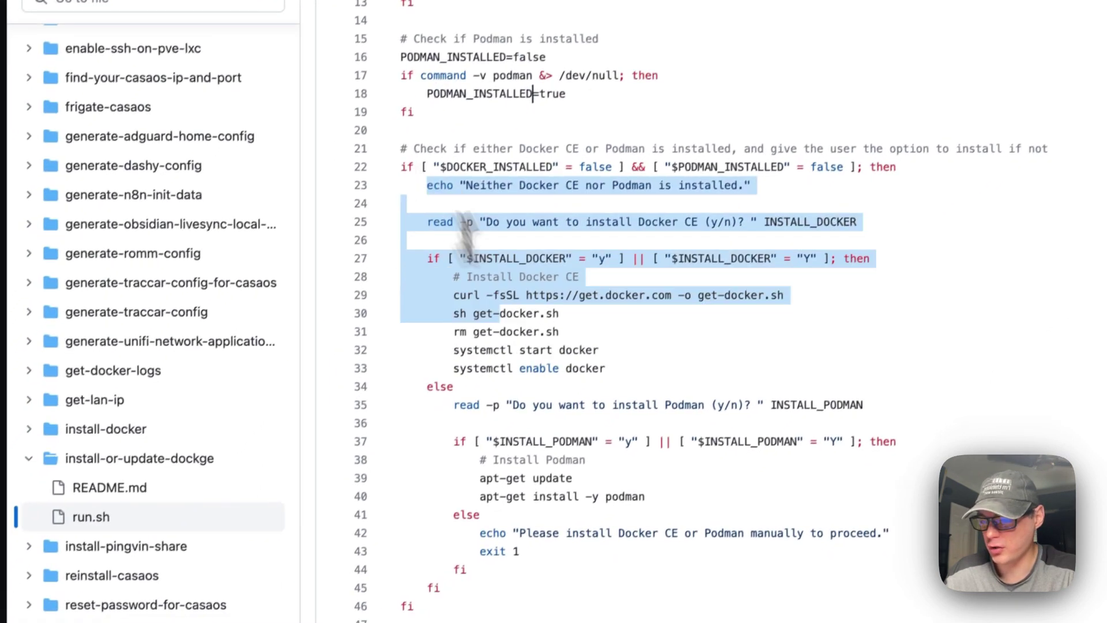
pyautogui.moveTo(466, 230); pyautogui.dragTo(477, 583)
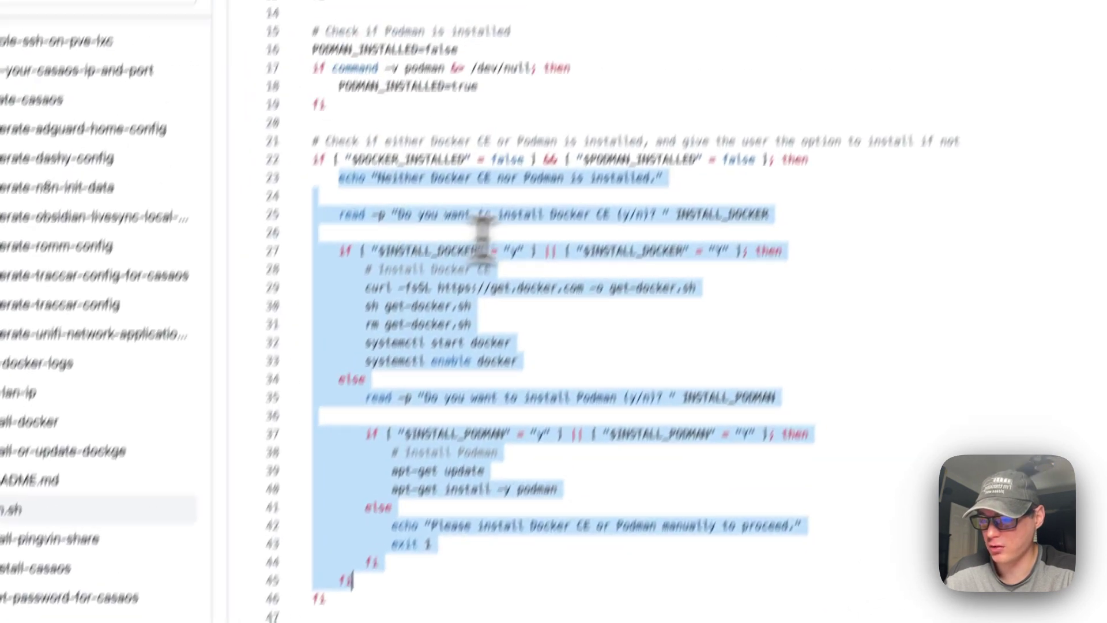
pyautogui.doubleClick(429, 251)
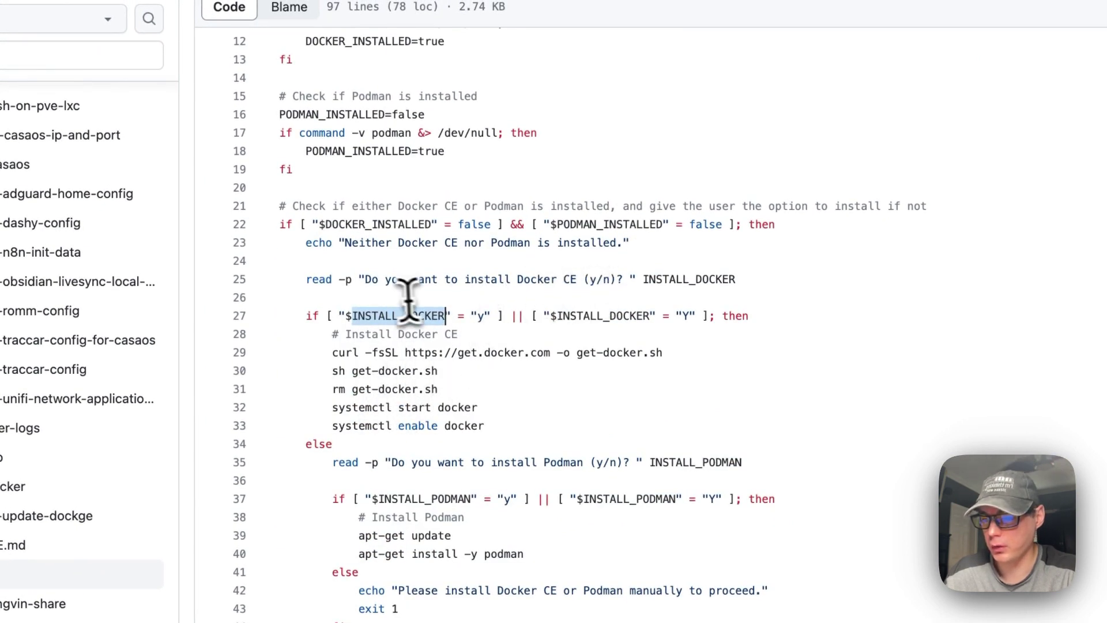
pyautogui.moveTo(417, 279); pyautogui.dragTo(672, 281)
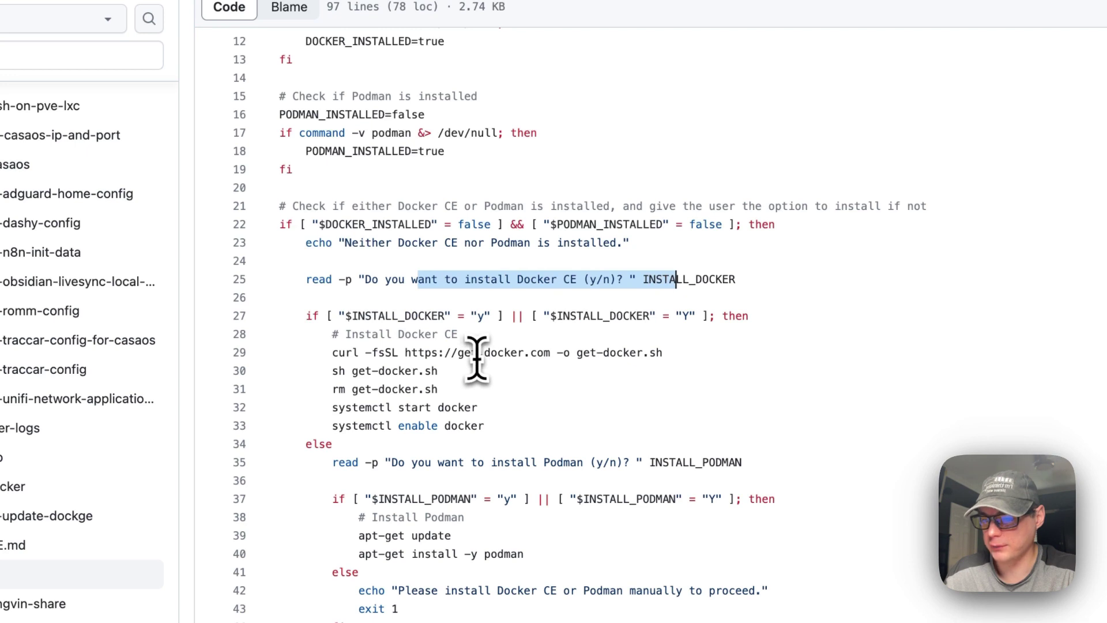
pyautogui.scroll(-2, 490, 286)
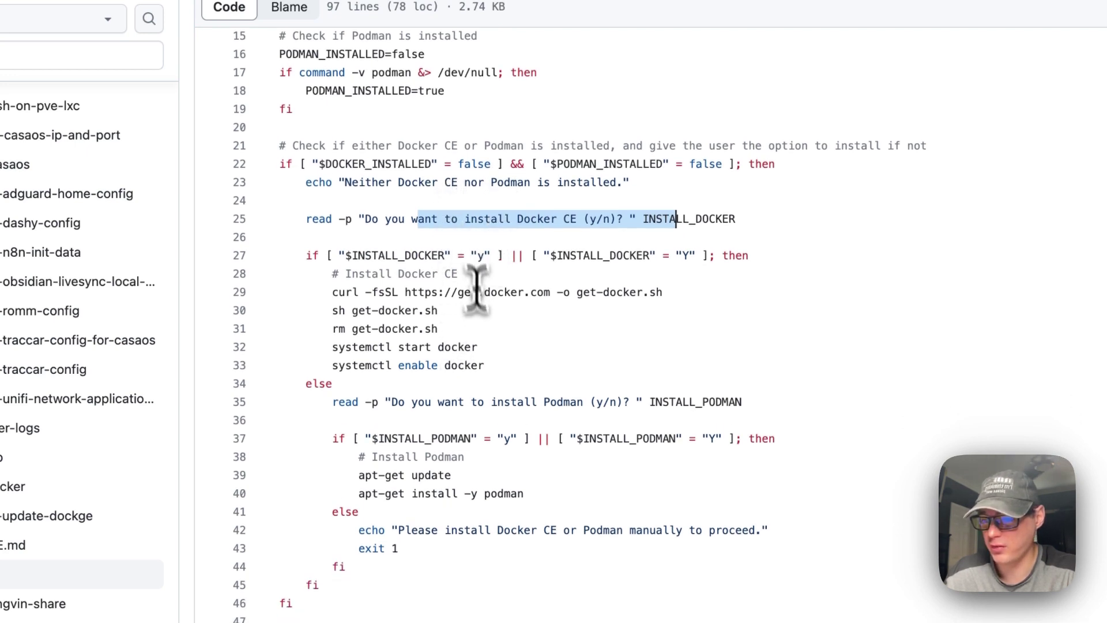
# - Examine the Podman install prompt and the fallback message about installing Docker CE or Podman manually
pyautogui.moveTo(391, 402); pyautogui.dragTo(639, 402)
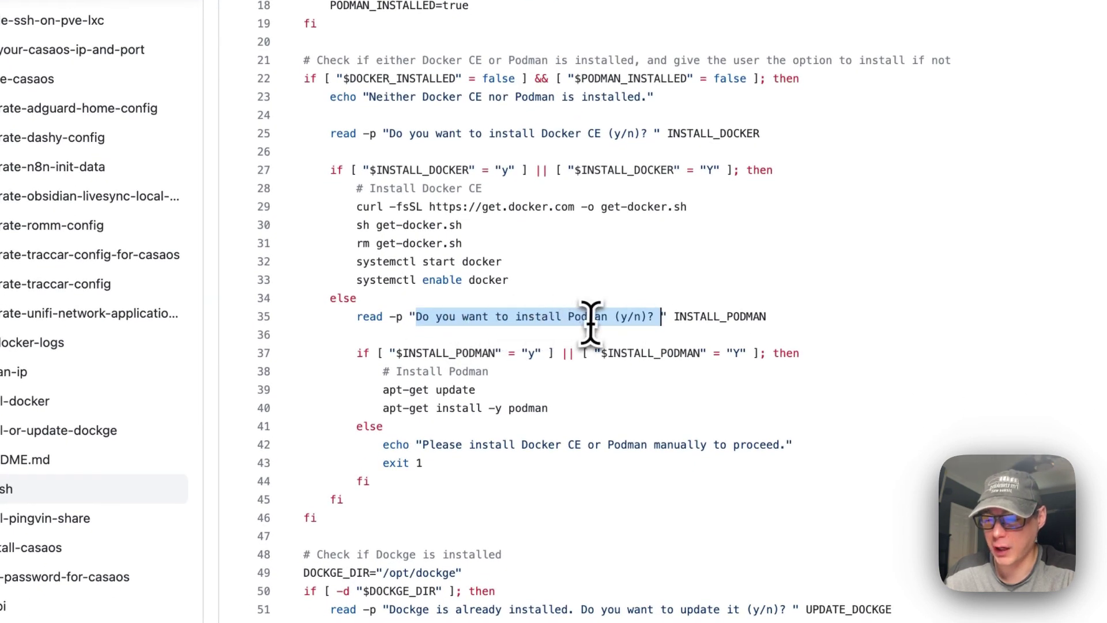
pyautogui.press('Right')
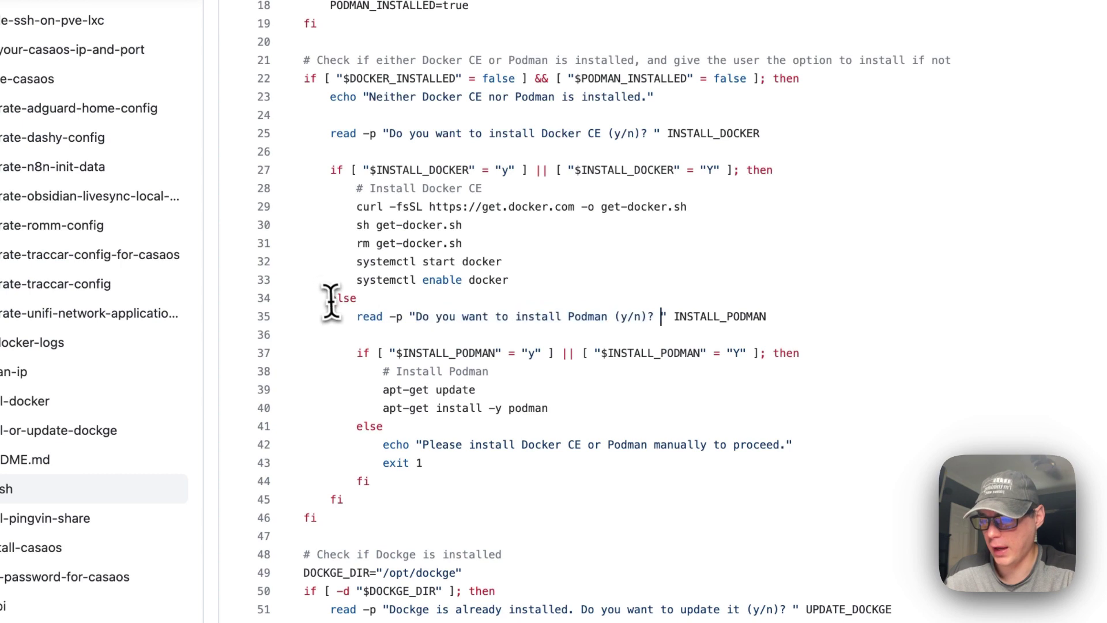
pyautogui.moveTo(336, 303); pyautogui.dragTo(329, 298)
pyautogui.click(623, 319)
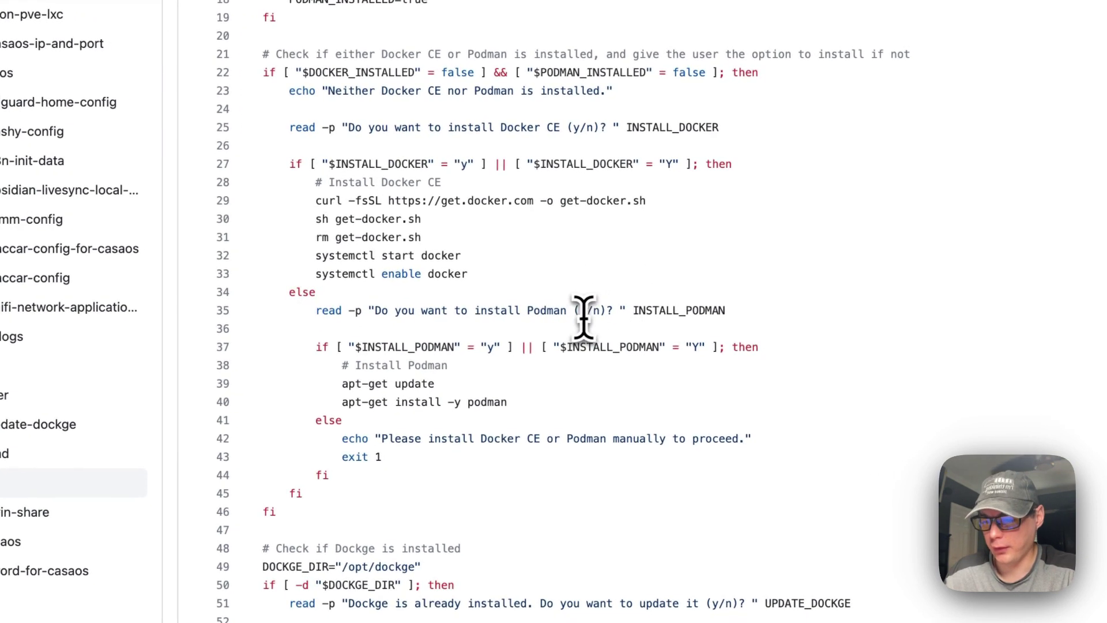
pyautogui.scroll(-5, 523, 358)
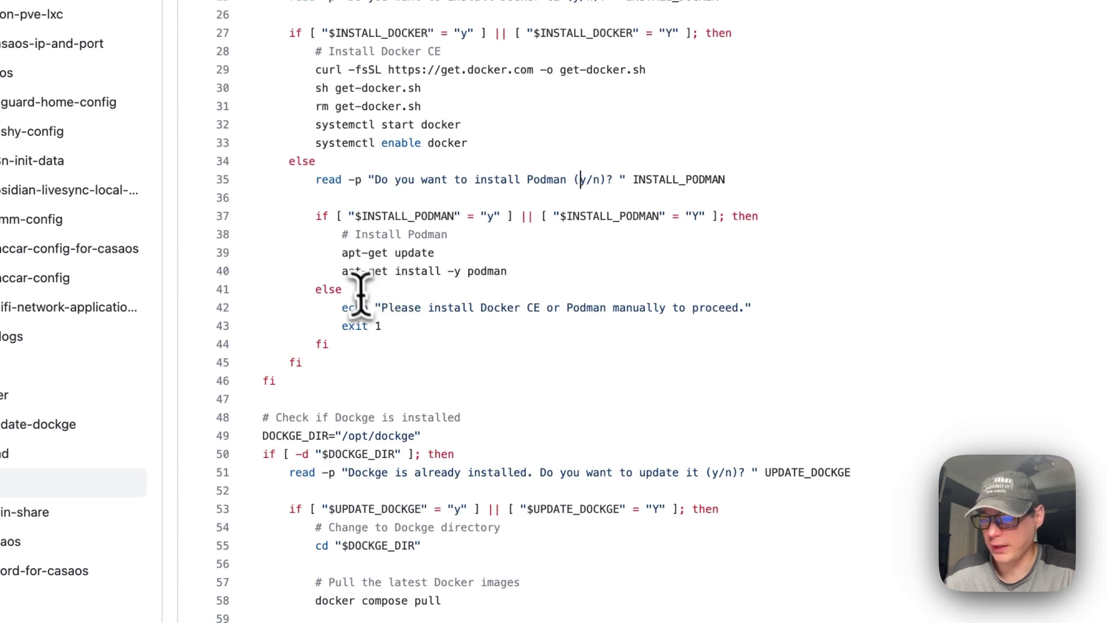
pyautogui.moveTo(381, 308); pyautogui.dragTo(695, 314)
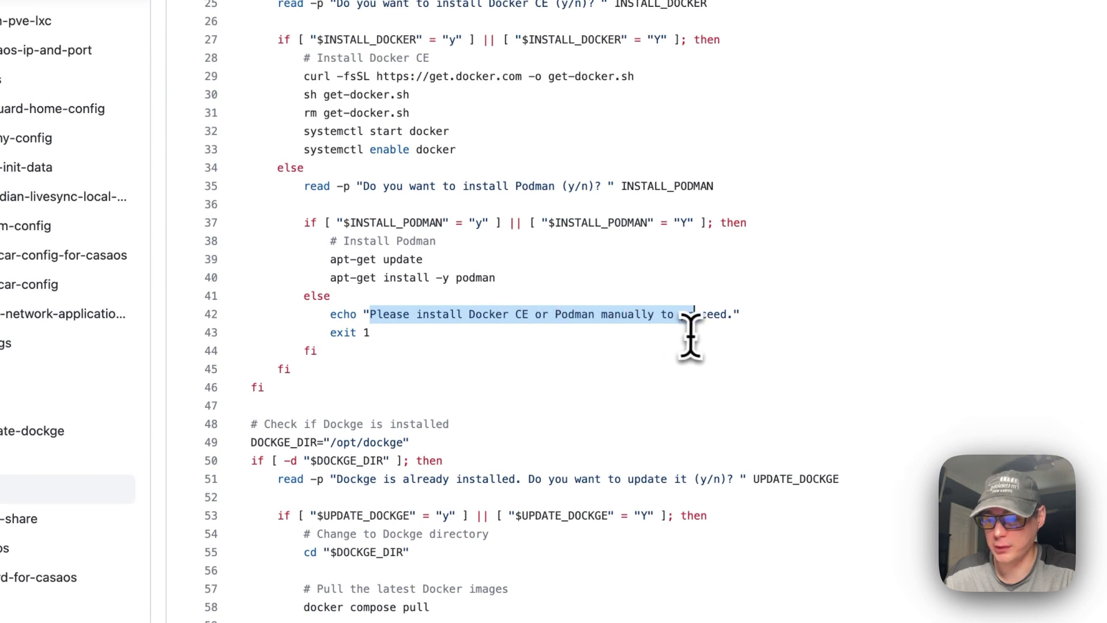
# - Examine the check for an existing Dockge installation, highlighting the block, its DOCKGE_DIR condition and the update prompt
pyautogui.scroll(-3, 452, 361)
pyautogui.scroll(-5, 357, 300)
pyautogui.moveTo(251, 178); pyautogui.dragTo(327, 353)
pyautogui.moveTo(507, 358); pyautogui.dragTo(456, 526)
pyautogui.click(528, 241)
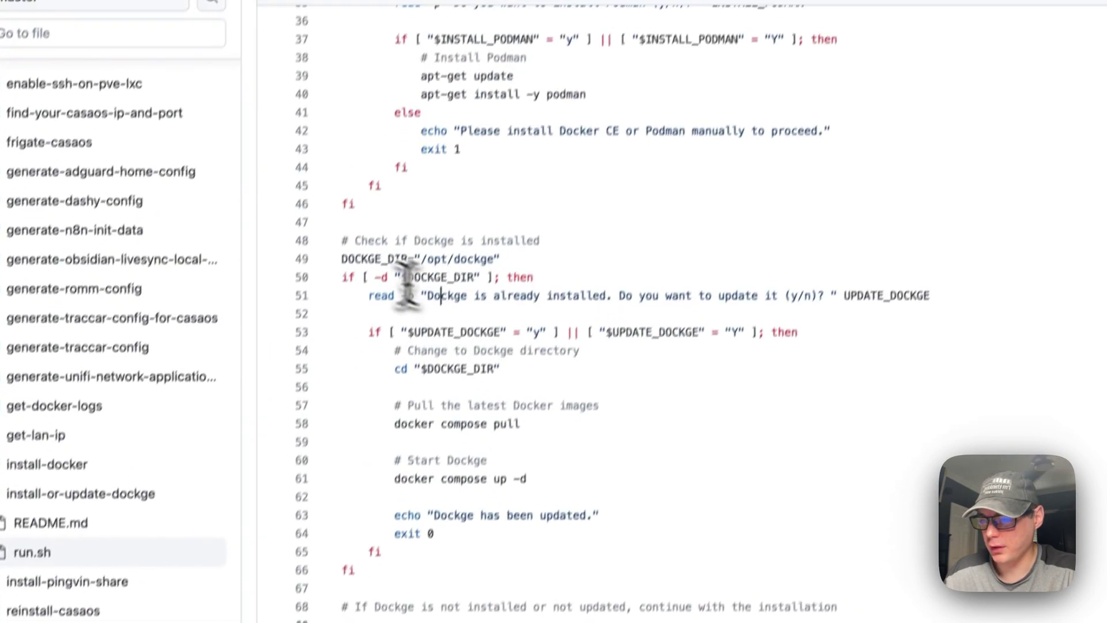
pyautogui.click(421, 258)
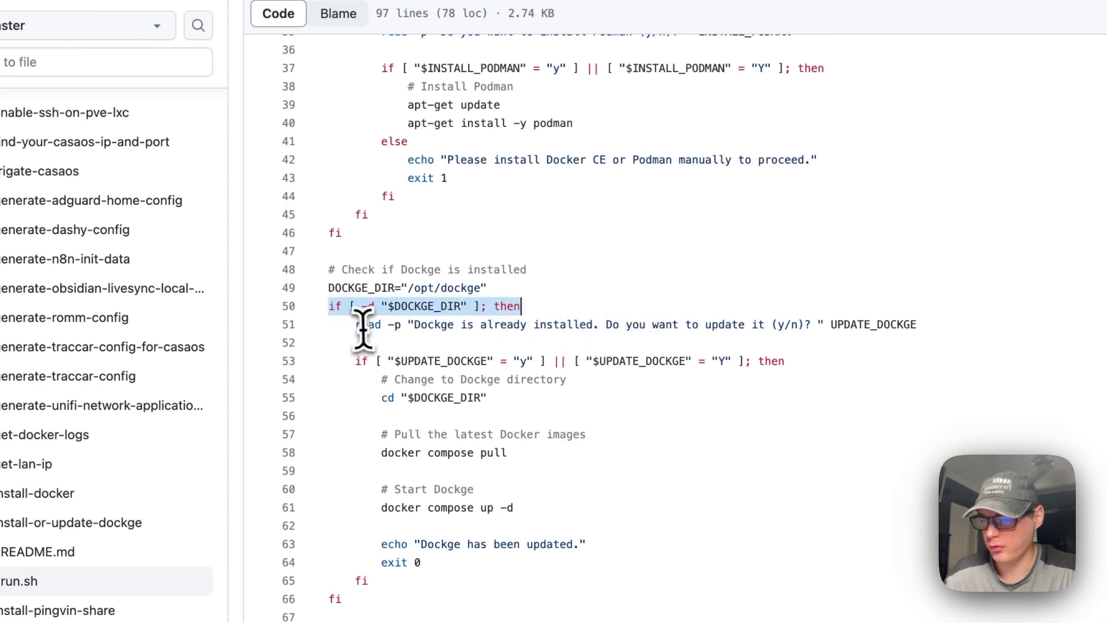
pyautogui.moveTo(358, 325); pyautogui.dragTo(918, 326)
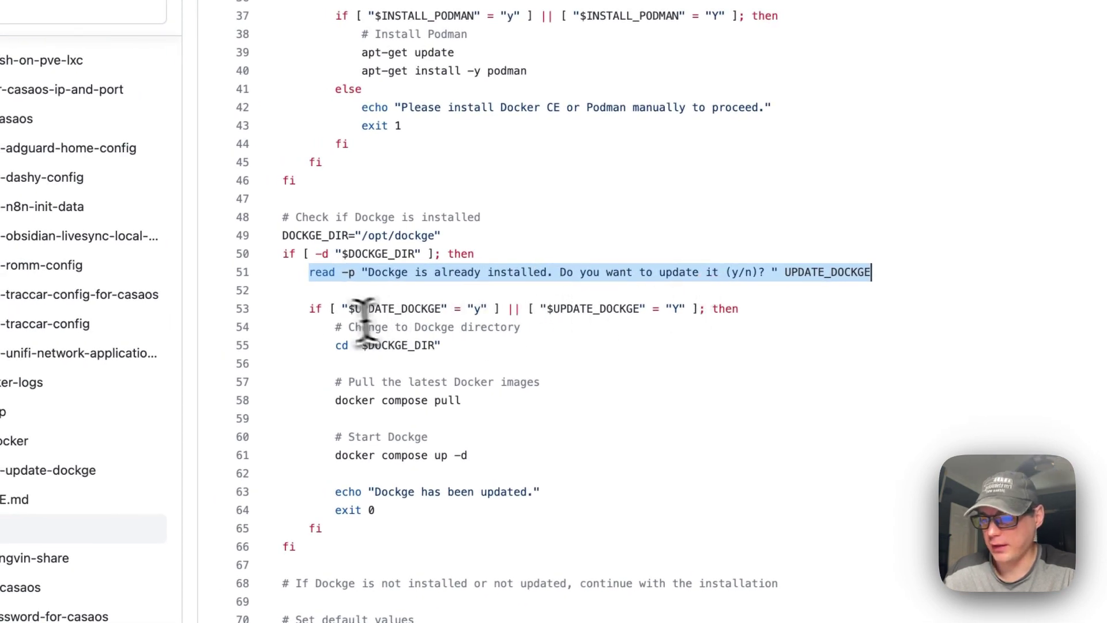
# - Examine the Dockge update block, highlighting its commands, the y/n choice and the "Dockge has been updated." message
pyautogui.moveTo(309, 308); pyautogui.dragTo(360, 524)
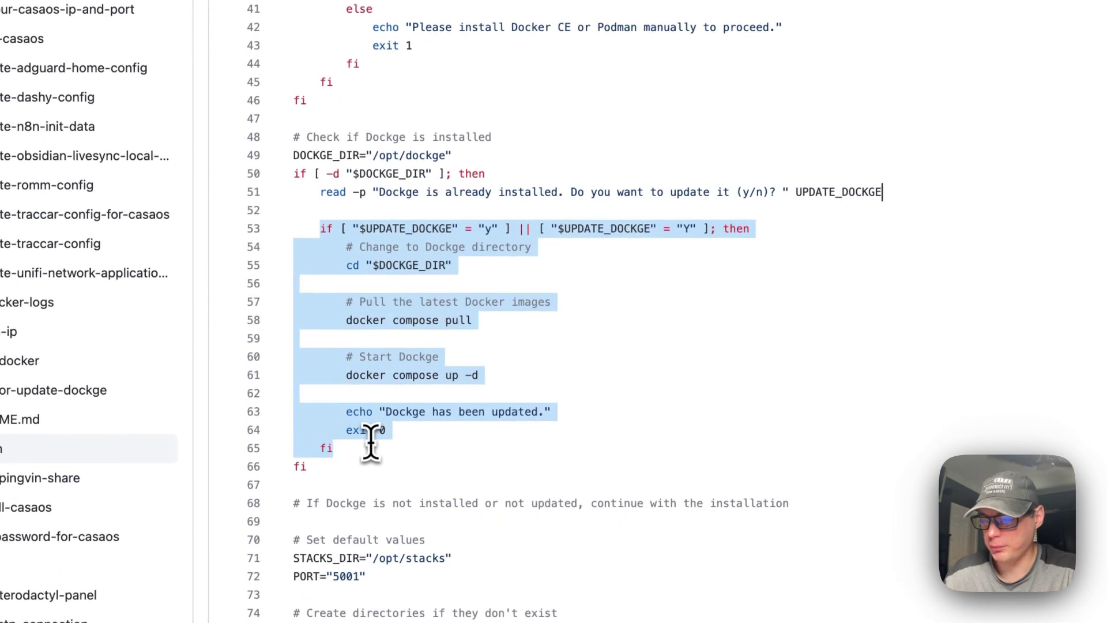
pyautogui.click(458, 297)
pyautogui.click(721, 240)
pyautogui.scroll(-1, 457, 346)
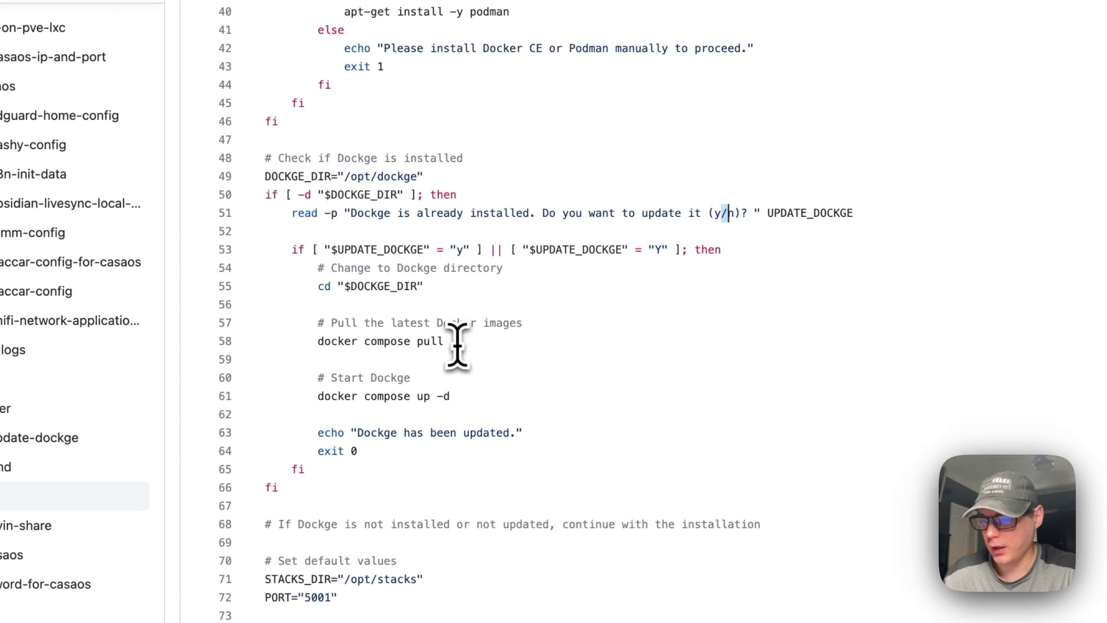
pyautogui.scroll(-2, 457, 346)
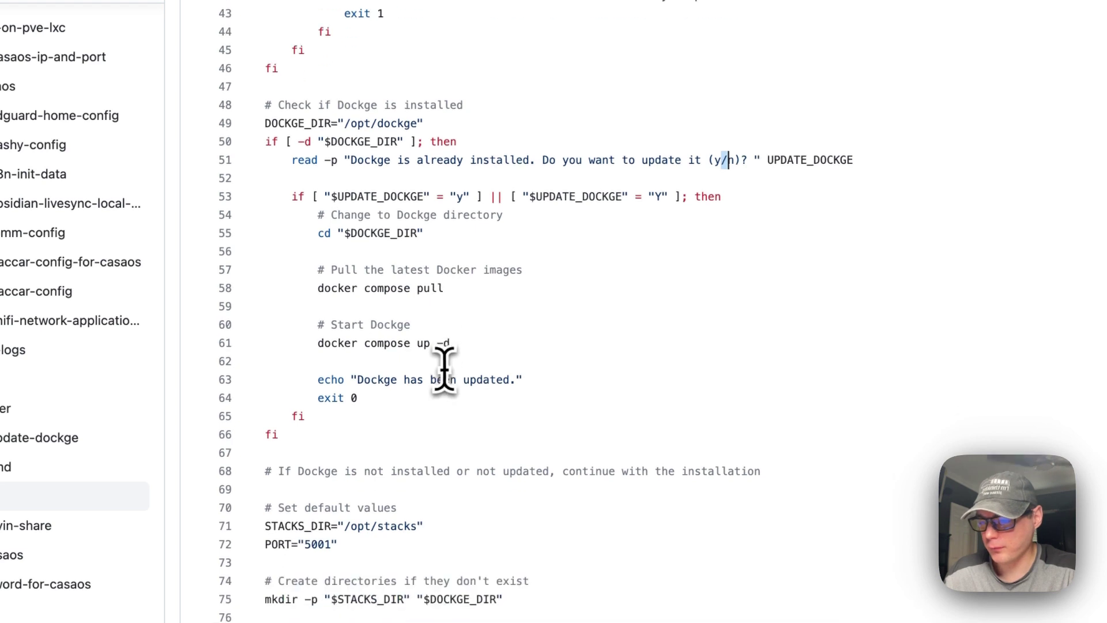
pyautogui.moveTo(357, 380); pyautogui.dragTo(603, 375)
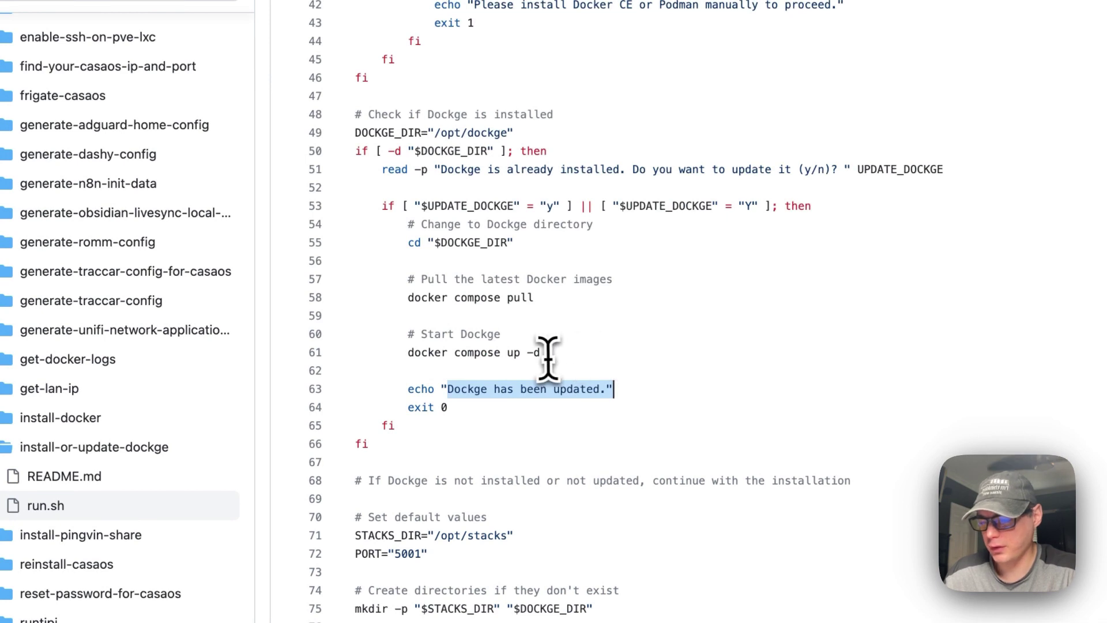
# - Examine the comment on continuing with the installation and the default values for STACKS_DIR and PORT, highlighting both
pyautogui.scroll(-8, 546, 358)
pyautogui.moveTo(367, 265); pyautogui.dragTo(899, 264)
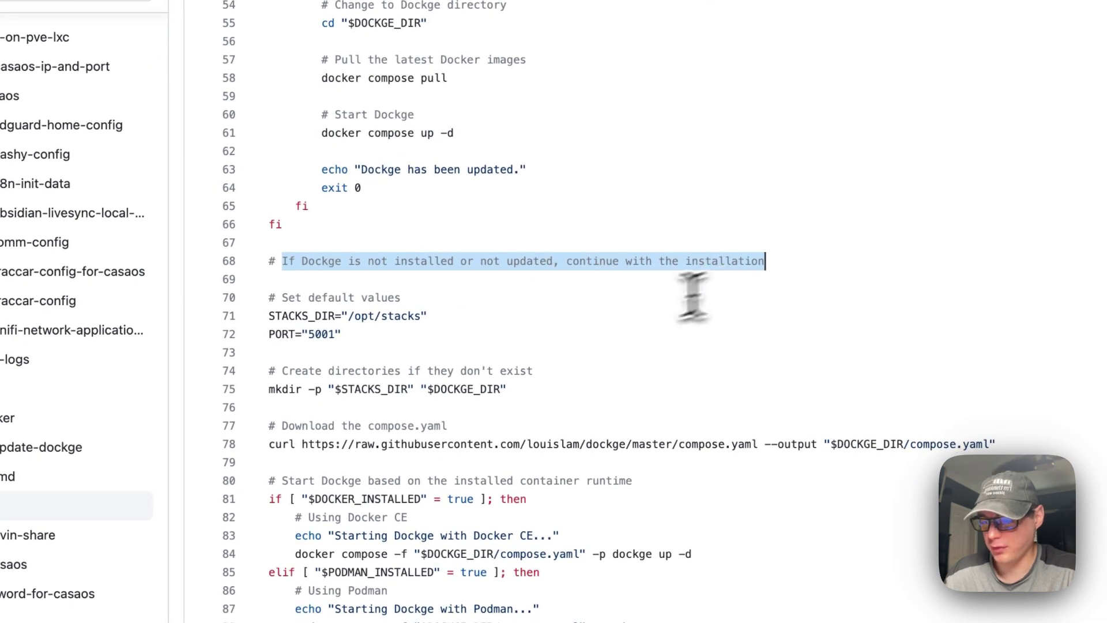
pyautogui.moveTo(269, 297); pyautogui.dragTo(358, 332)
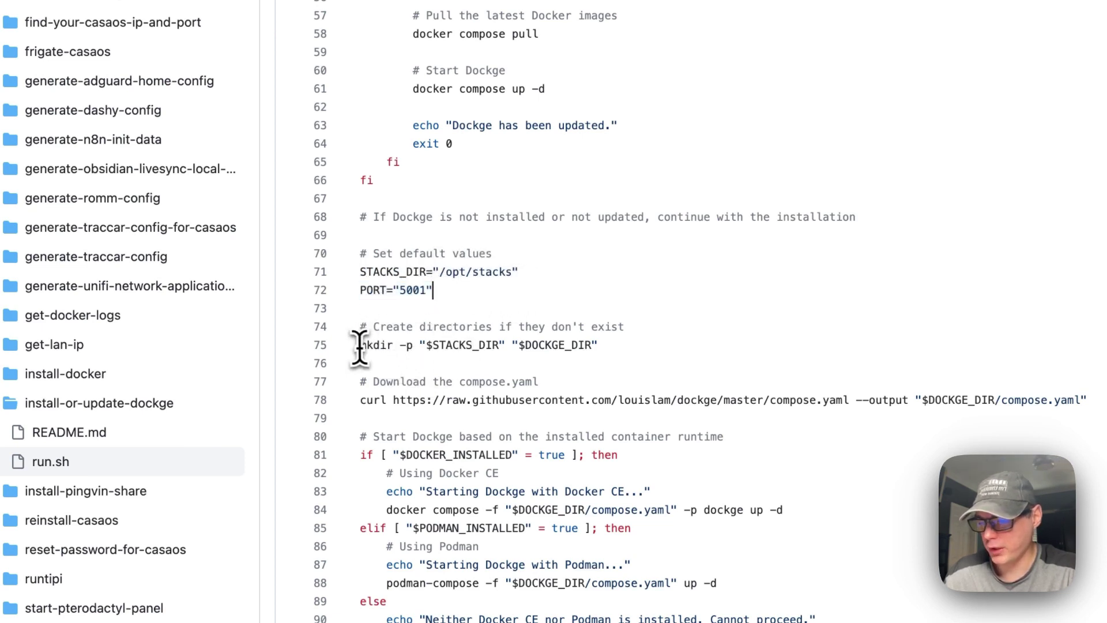
# - Examine the mkdir line that creates the directories, tracing STACKS_DIR and DOCKGE_DIR back to their definitions
pyautogui.moveTo(360, 345); pyautogui.dragTo(631, 346)
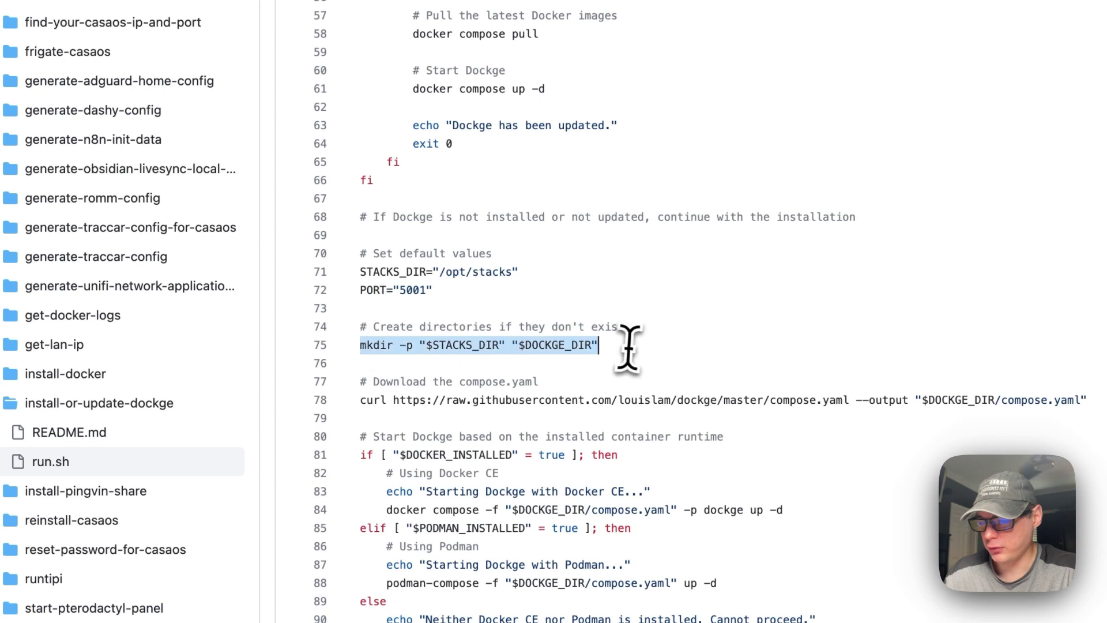
pyautogui.doubleClick(392, 271)
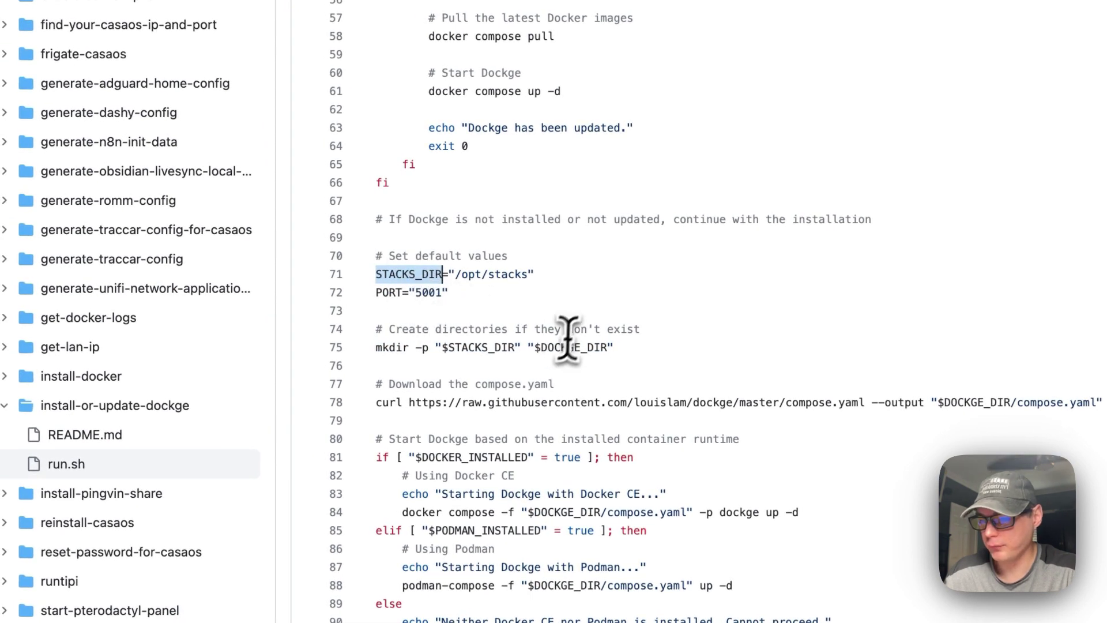
pyautogui.scroll(20, 567, 337)
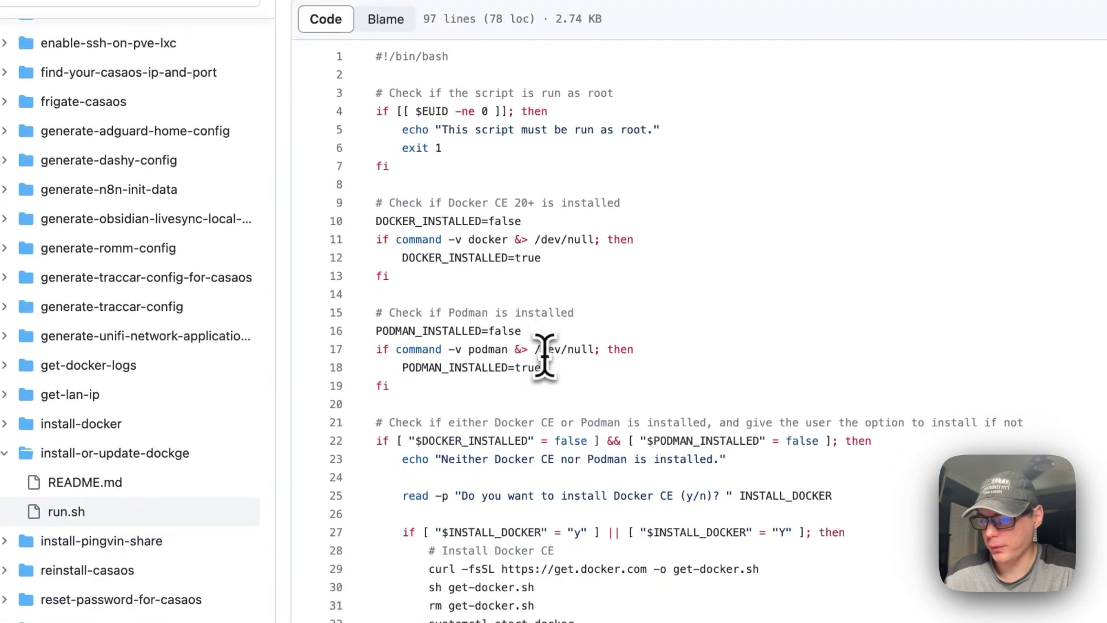
pyautogui.scroll(-20, 545, 357)
pyautogui.doubleClick(566, 364)
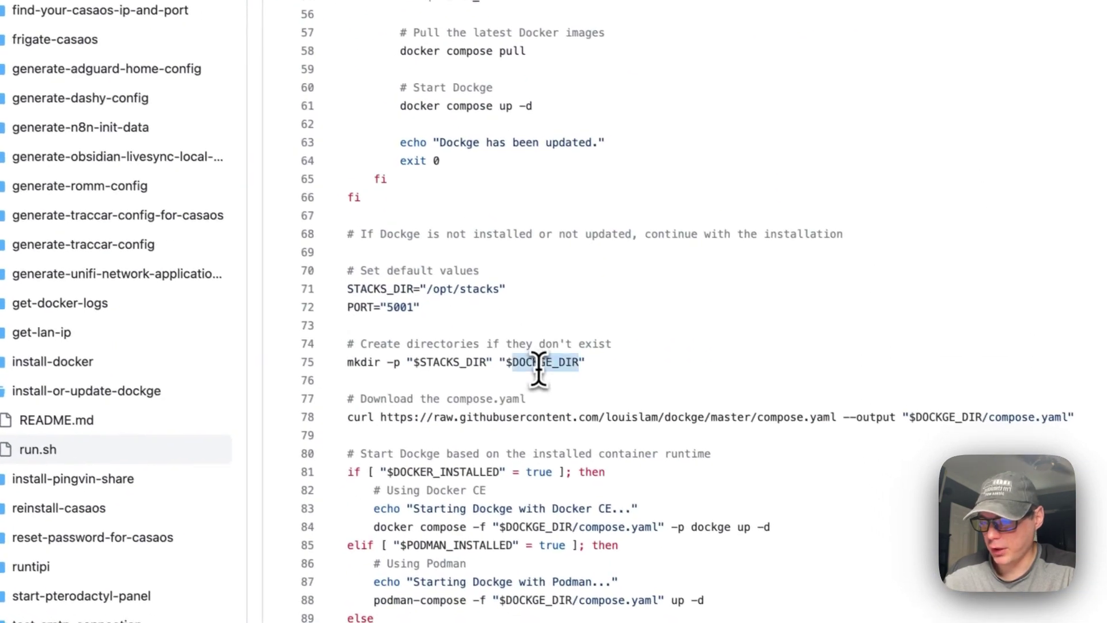
pyautogui.scroll(8, 470, 372)
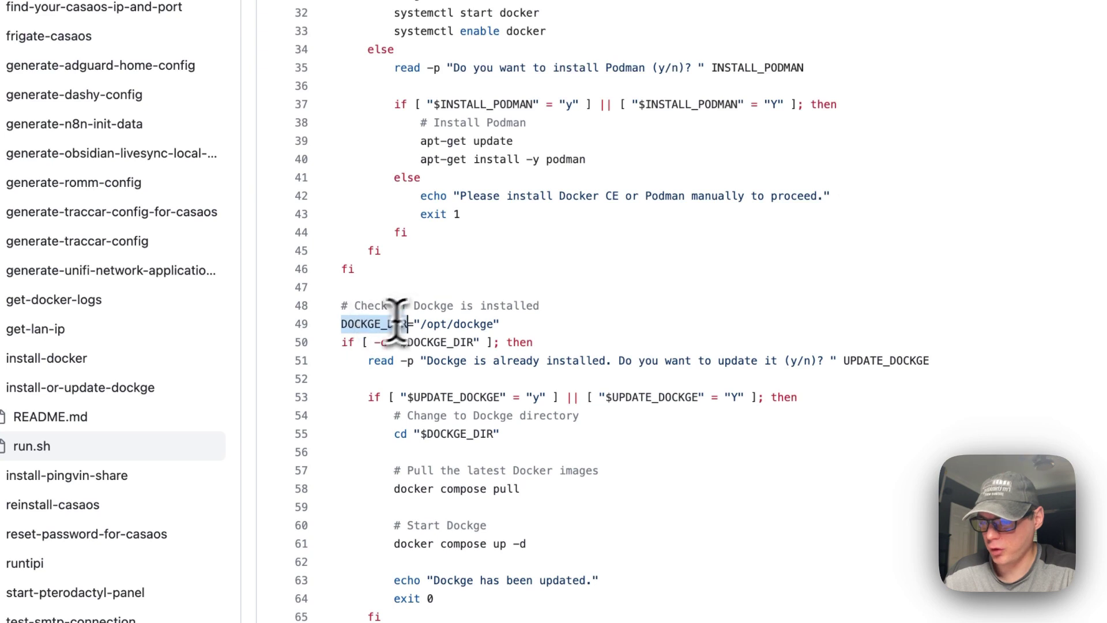
pyautogui.scroll(-8, 447, 326)
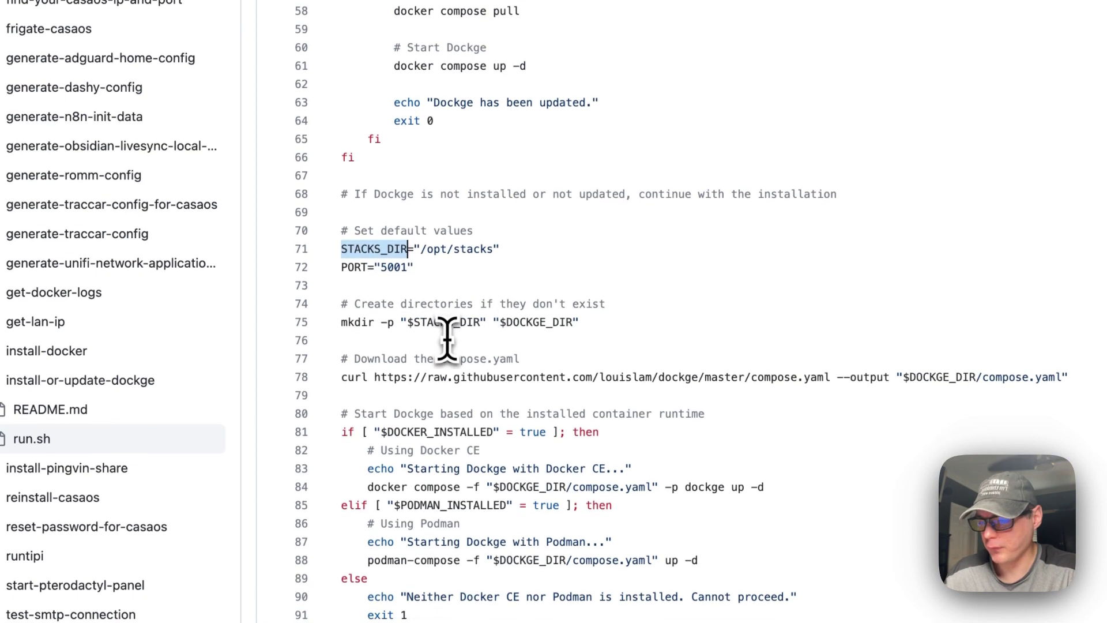
# - Examine the compose.yaml download command, highlighting the raw GitHub URL and the output file name
pyautogui.moveTo(343, 365); pyautogui.dragTo(1084, 383)
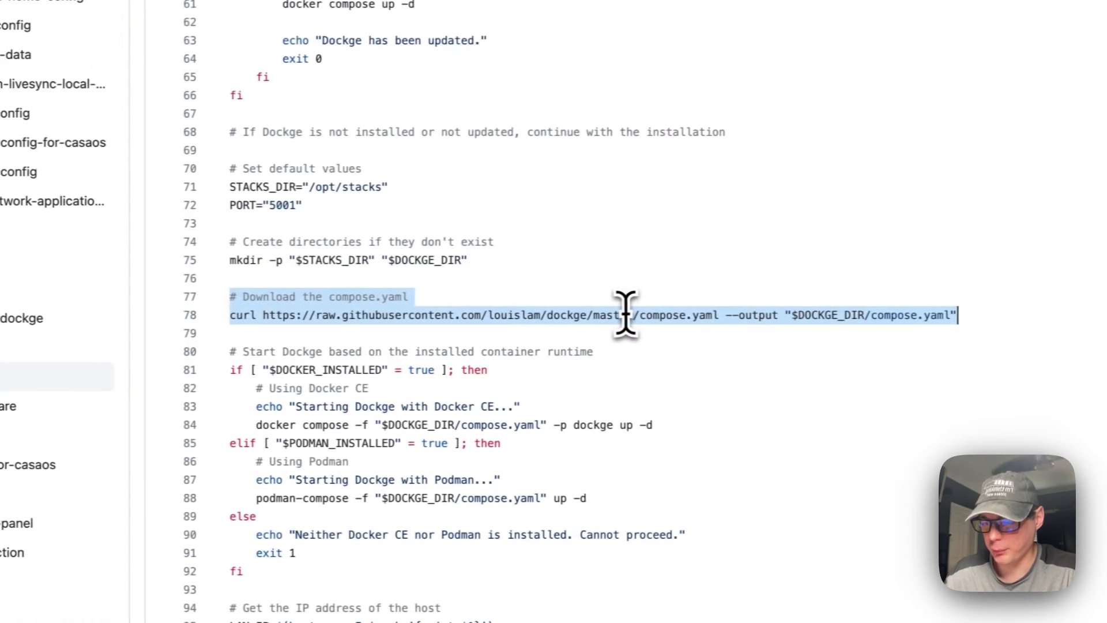
pyautogui.click(359, 316)
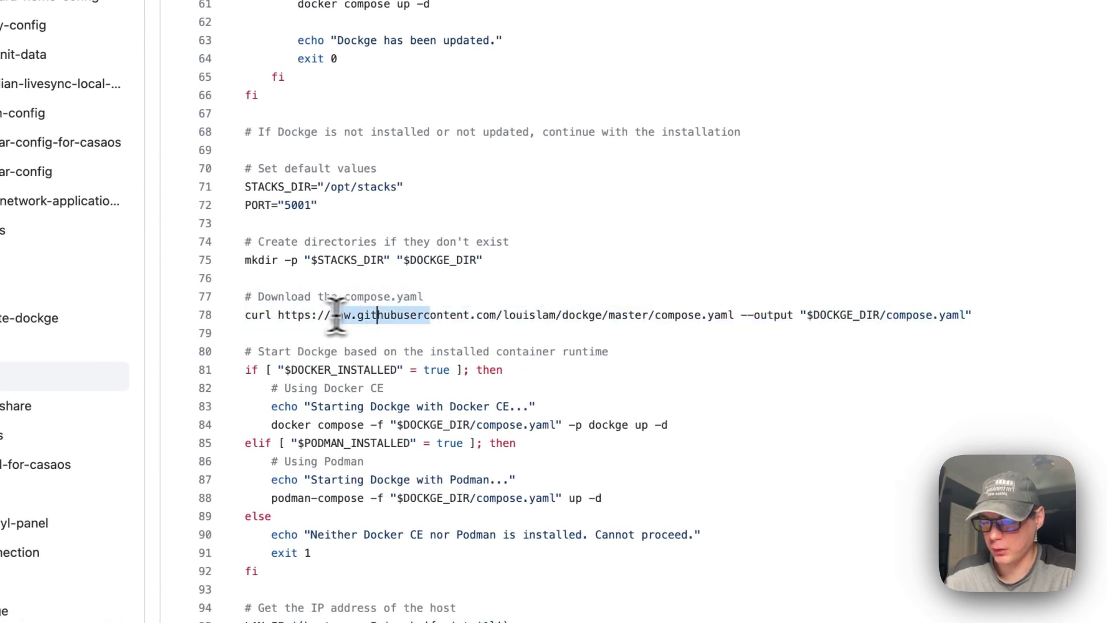
pyautogui.moveTo(336, 314); pyautogui.dragTo(734, 315)
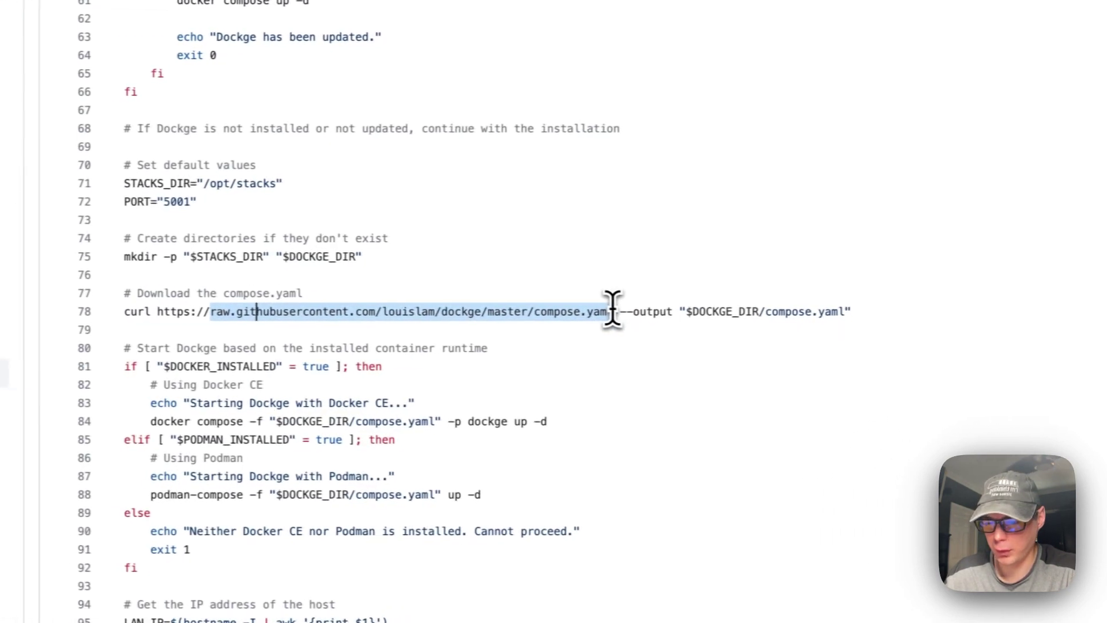
pyautogui.moveTo(555, 315); pyautogui.dragTo(512, 315)
pyautogui.moveTo(375, 316); pyautogui.dragTo(365, 316)
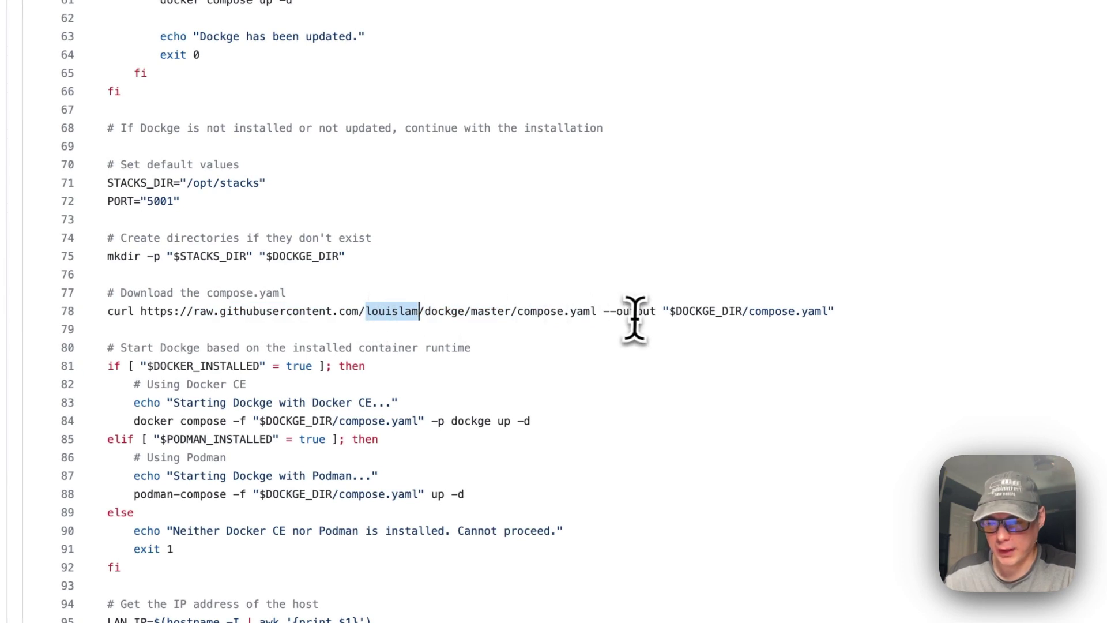
pyautogui.doubleClick(760, 316)
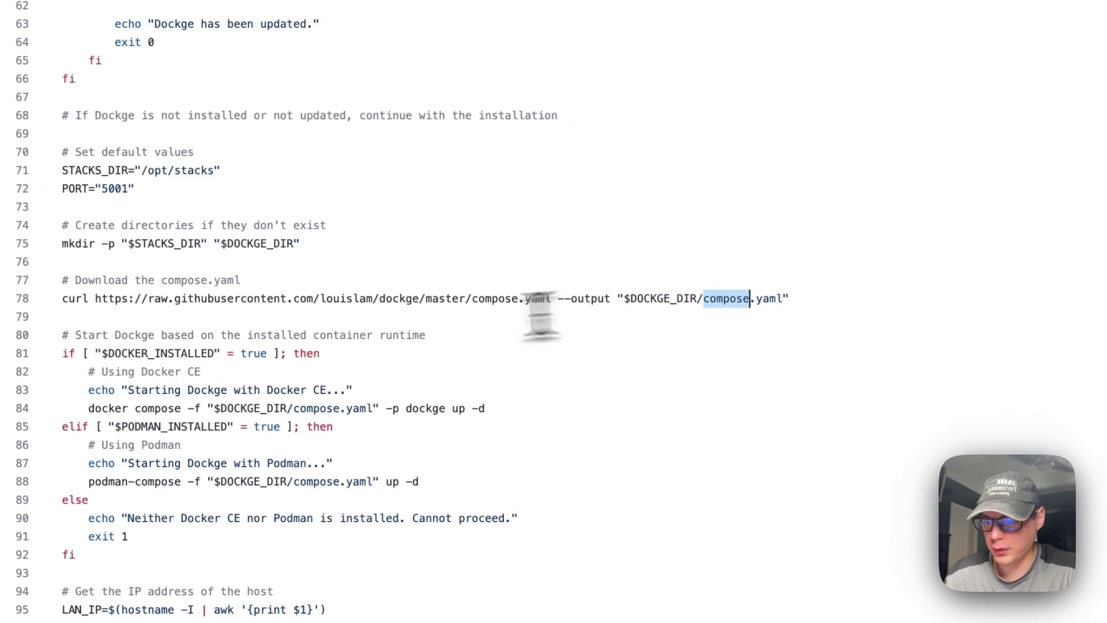
# - Examine the block that starts Dockge, highlighting the Docker CE and Podman conditions and their compose commands
pyautogui.moveTo(56, 335); pyautogui.dragTo(133, 535)
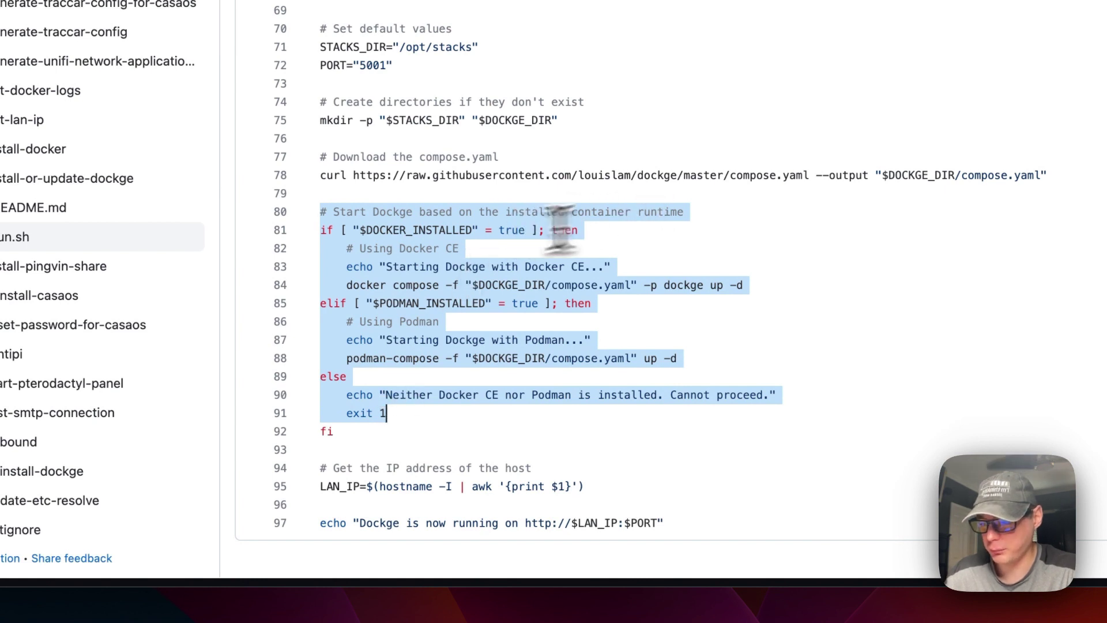
pyautogui.doubleClick(409, 231)
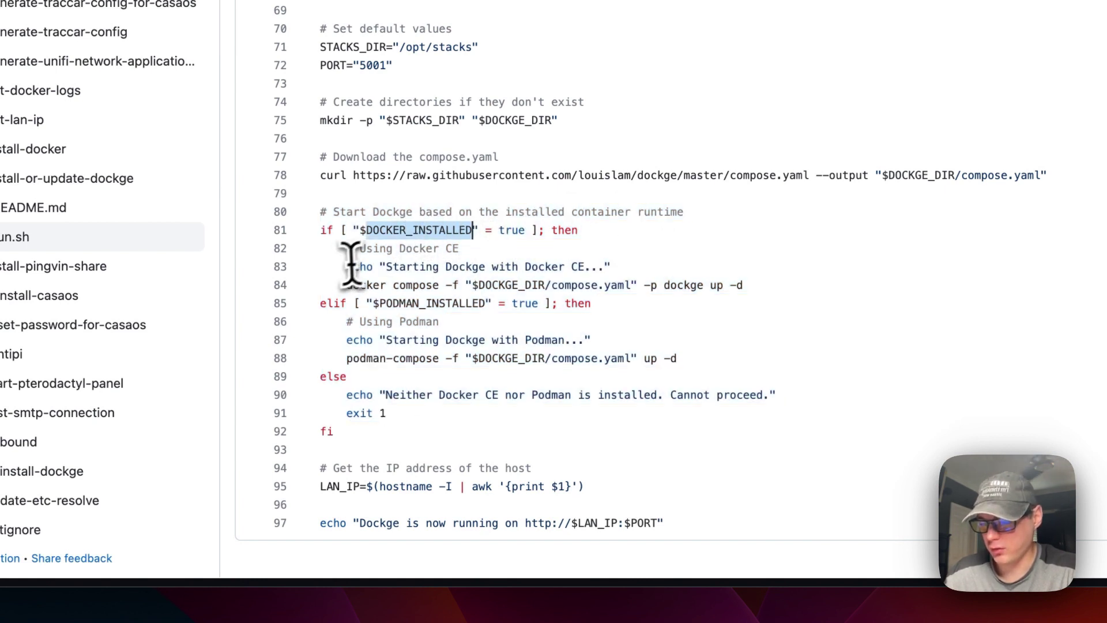
pyautogui.moveTo(349, 285); pyautogui.dragTo(871, 282)
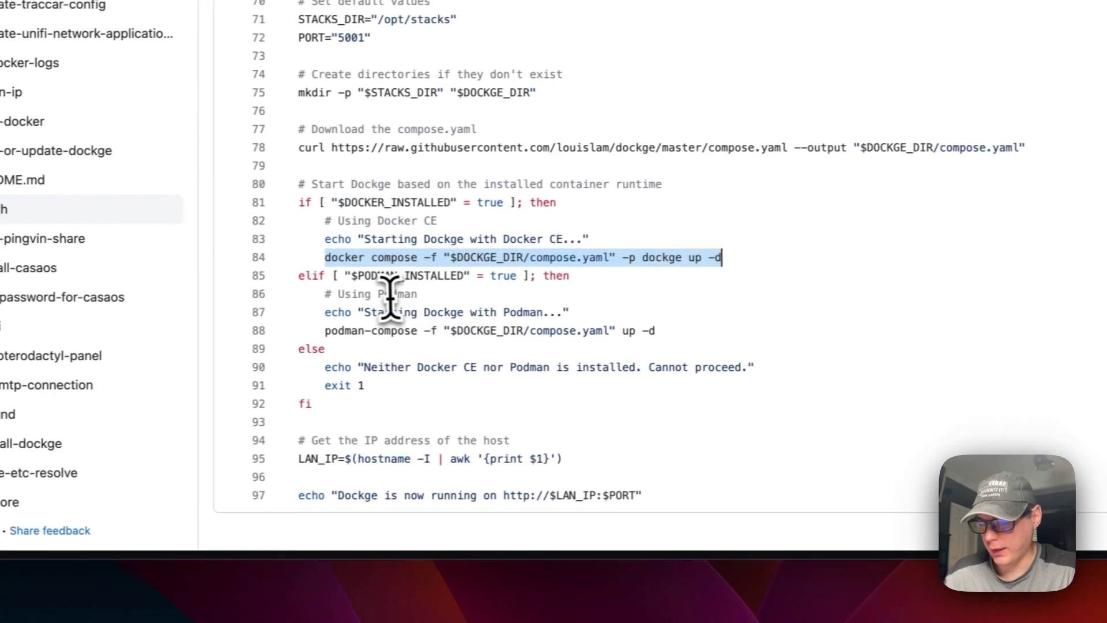
pyautogui.moveTo(346, 275); pyautogui.dragTo(651, 278)
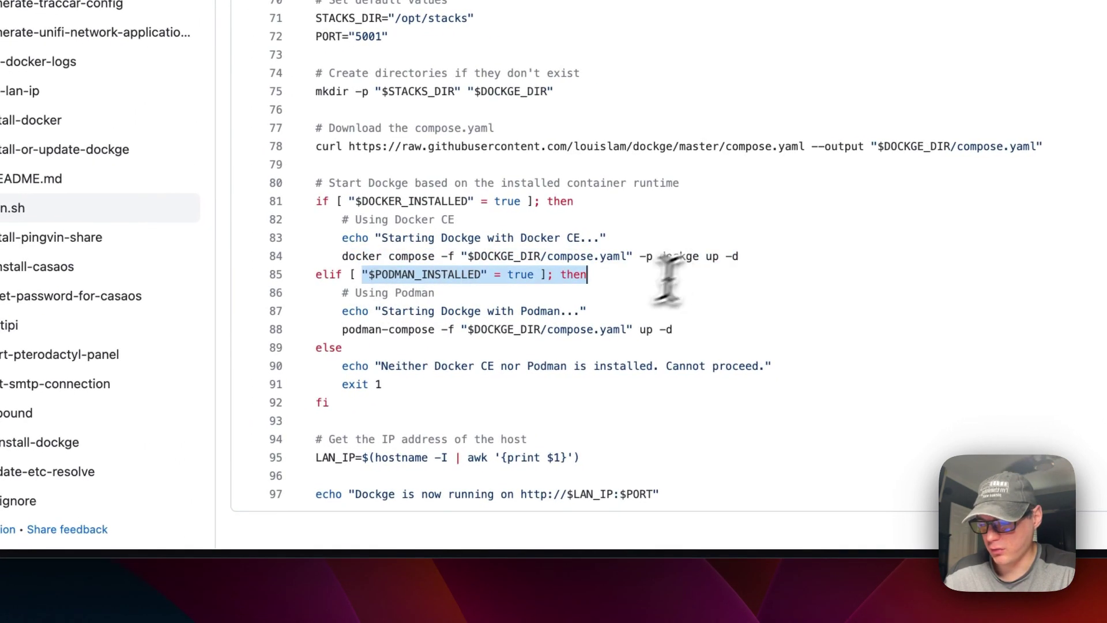
pyautogui.moveTo(344, 330); pyautogui.dragTo(653, 315)
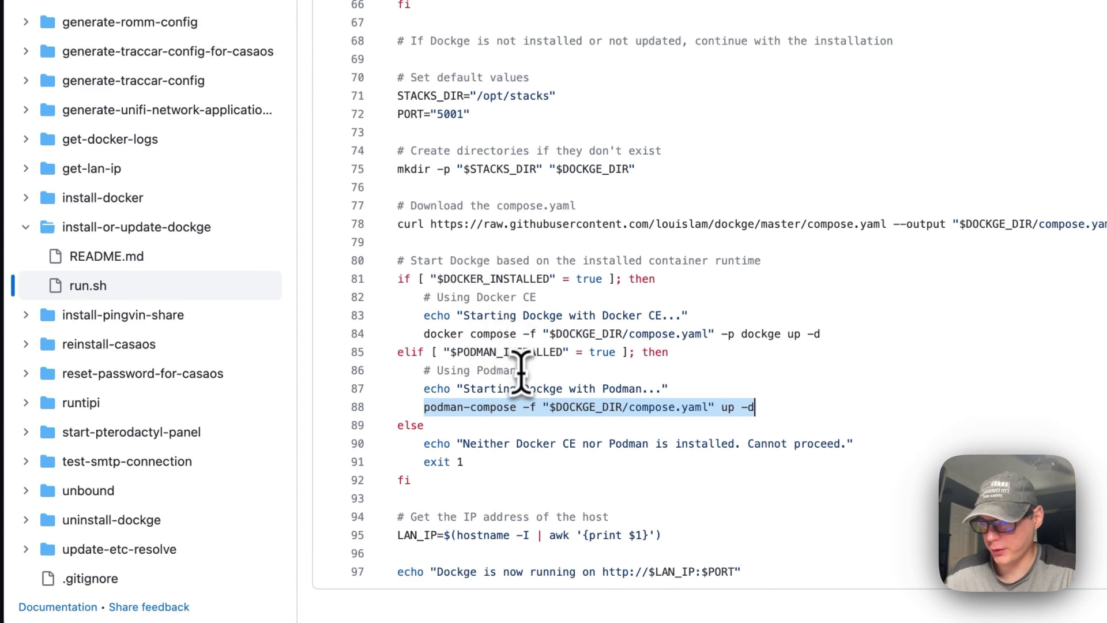
# - Review the earlier runtime checks and highlight the fallback message for when neither Docker CE nor Podman is installed
pyautogui.scroll(12, 511, 216)
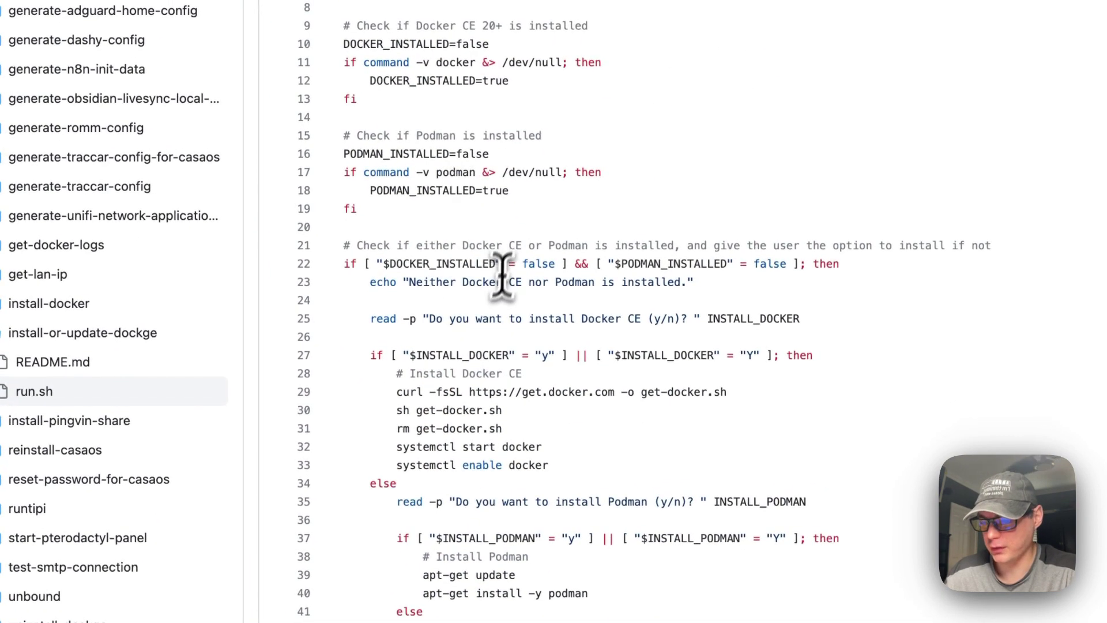
pyautogui.scroll(-8, 507, 265)
pyautogui.scroll(-5, 490, 314)
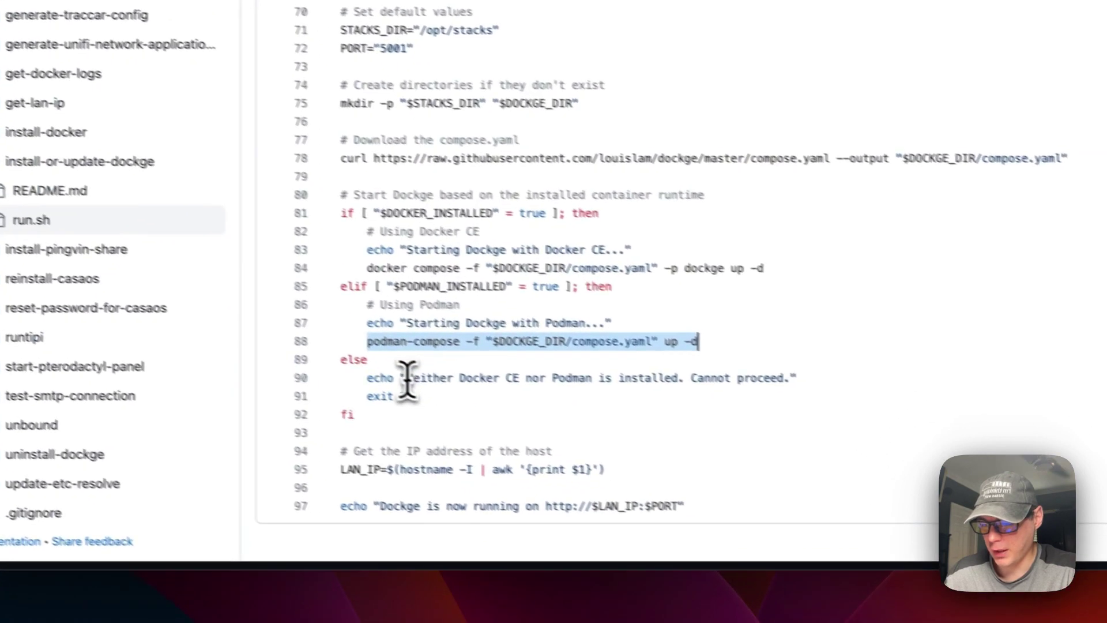
pyautogui.moveTo(412, 376); pyautogui.dragTo(600, 376)
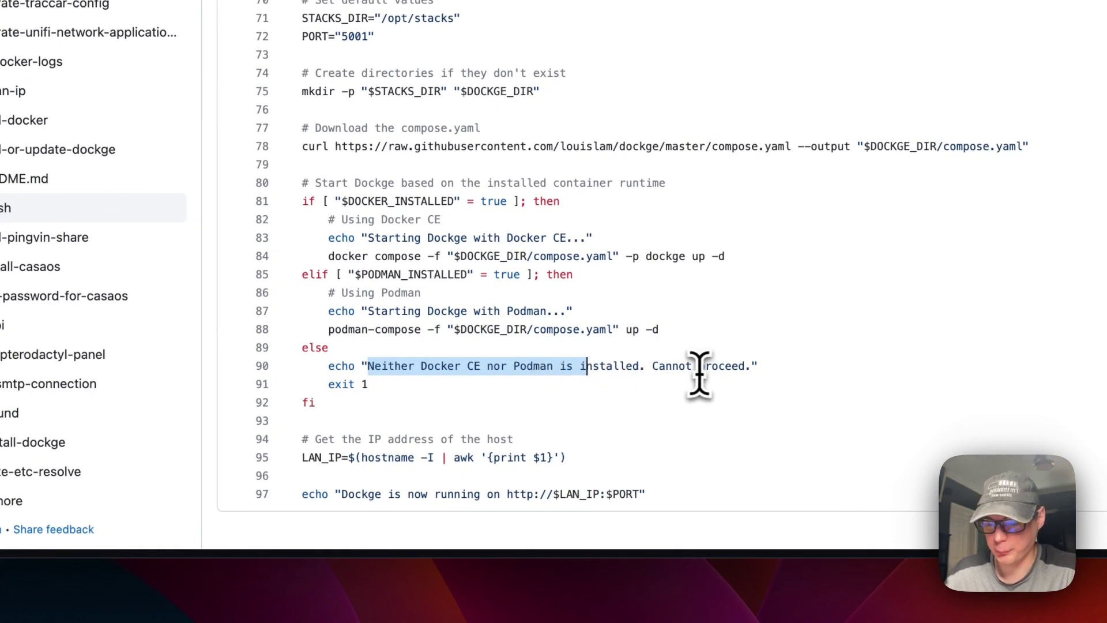
pyautogui.scroll(2, 433, 380)
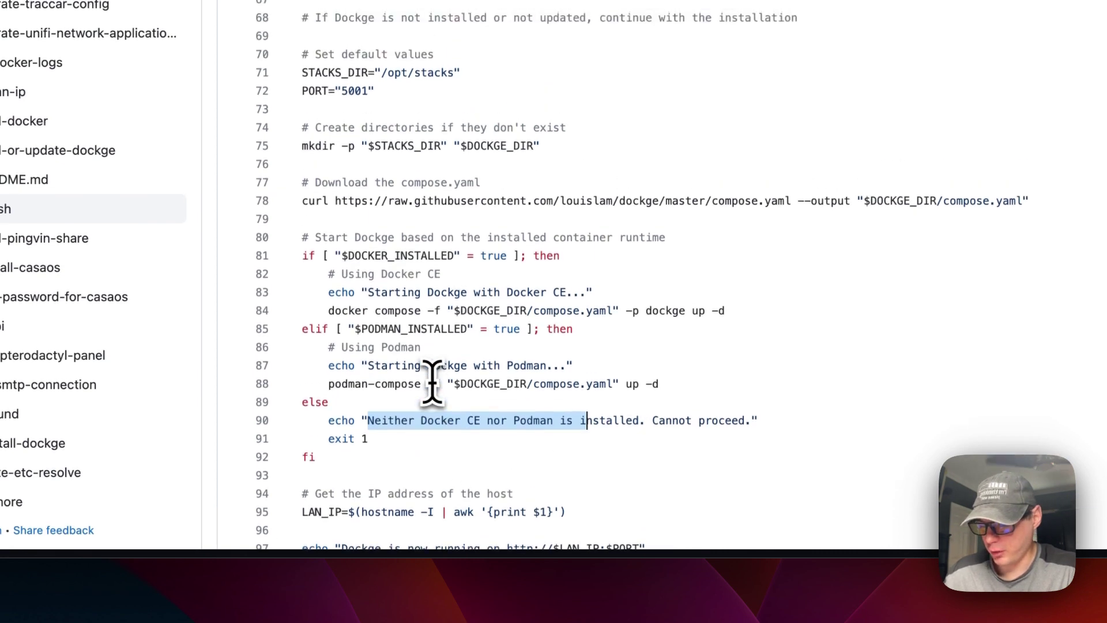
# - Examine the LAN_IP line and the closing "Dockge is now running on" message, highlighting hostname and the message text
pyautogui.scroll(-1, 433, 381)
pyautogui.moveTo(302, 488); pyautogui.dragTo(567, 488)
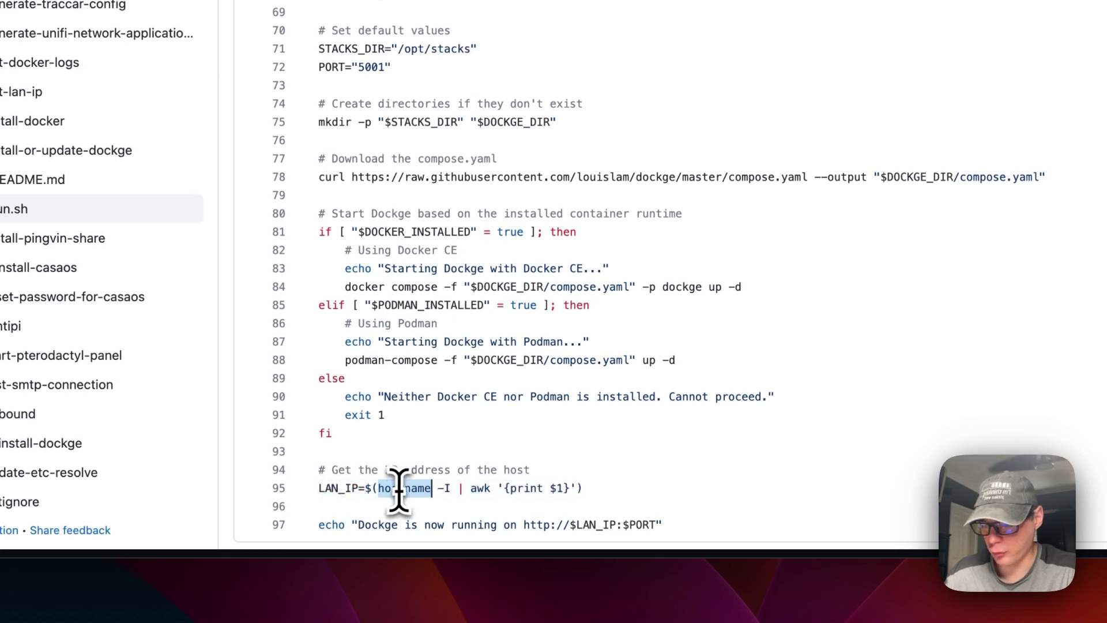
pyautogui.scroll(-1, 443, 488)
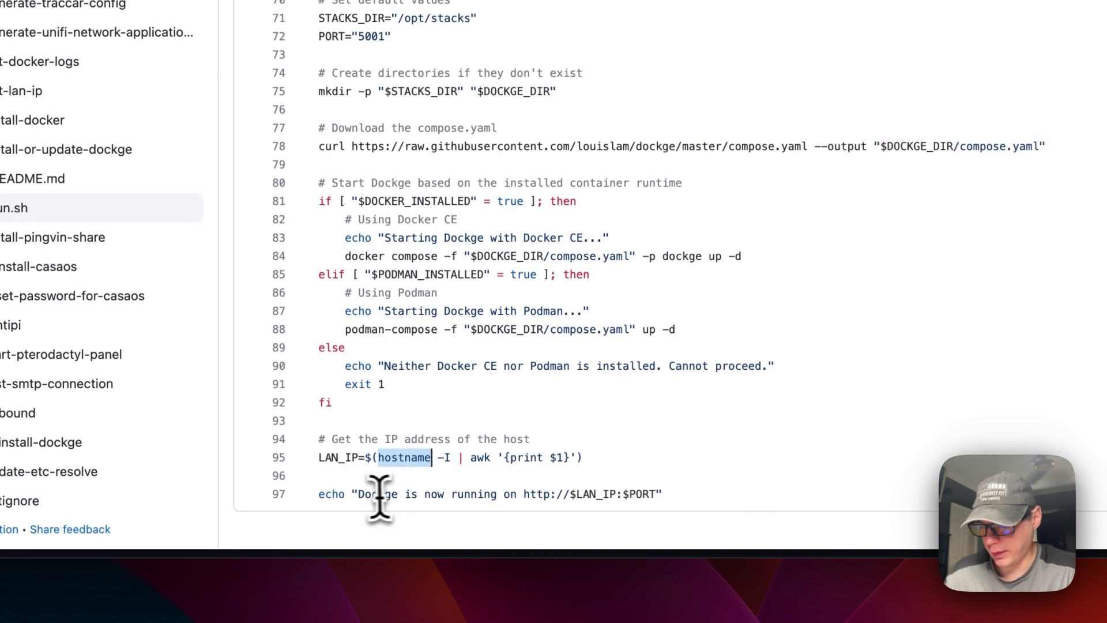
pyautogui.moveTo(356, 497); pyautogui.dragTo(779, 494)
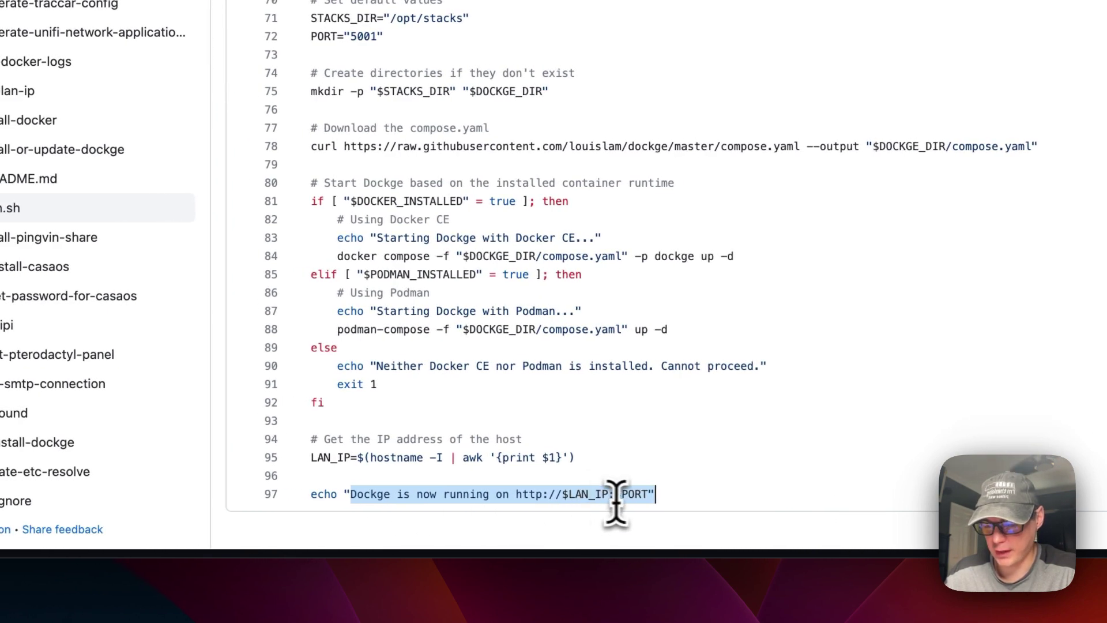
# - Open the parent install-or-update-dockge folder and bring up the README's "How to use?" command
pyautogui.scroll(10, 562, 398)
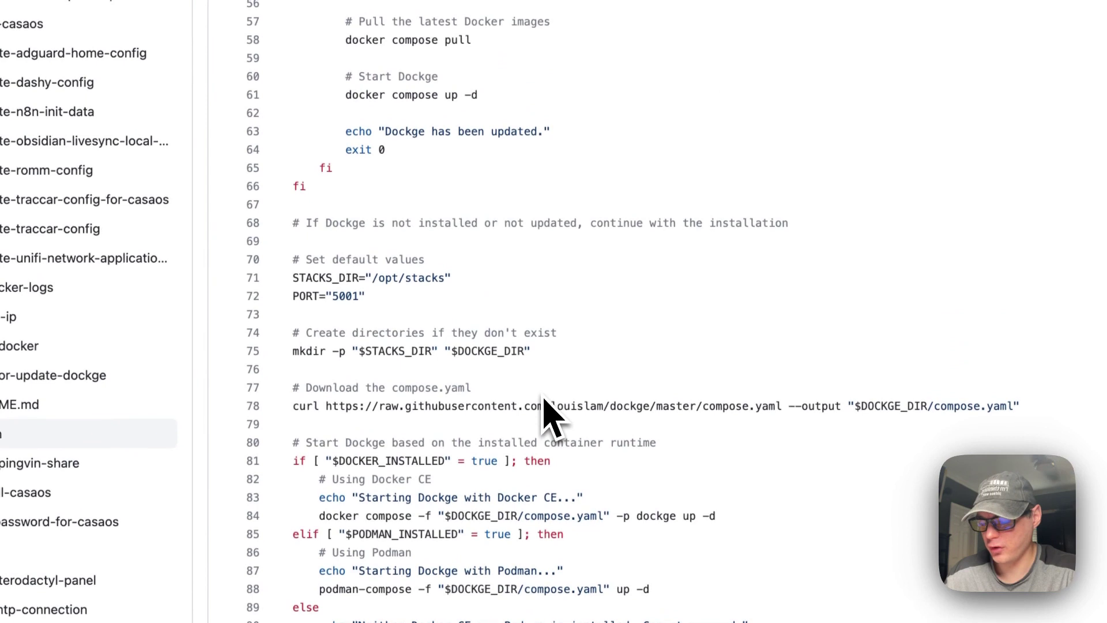
pyautogui.scroll(10, 548, 418)
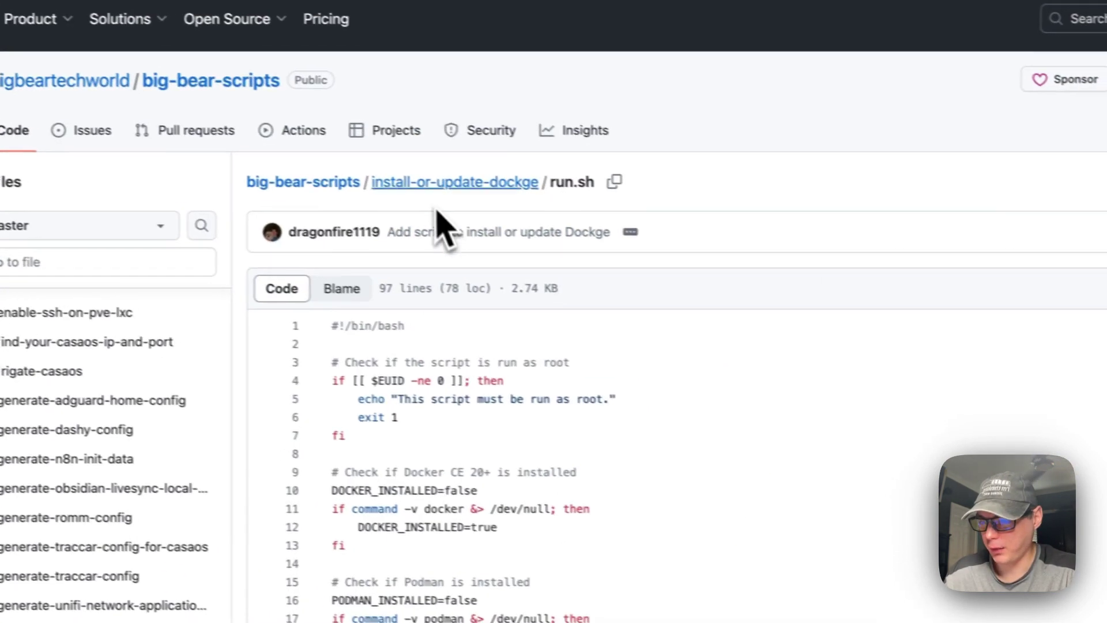
pyautogui.click(403, 182)
pyautogui.scroll(-6, 569, 363)
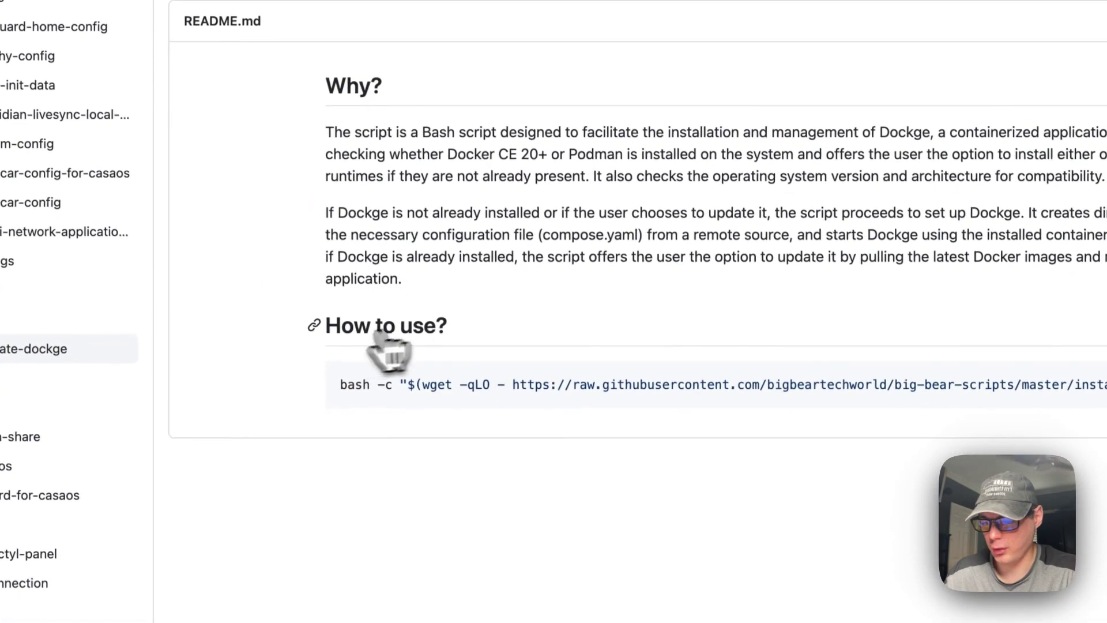
# - Copy the README's "How to use?" command and run it in the root terminal of the dockge-debian machine
pyautogui.click(1031, 351)
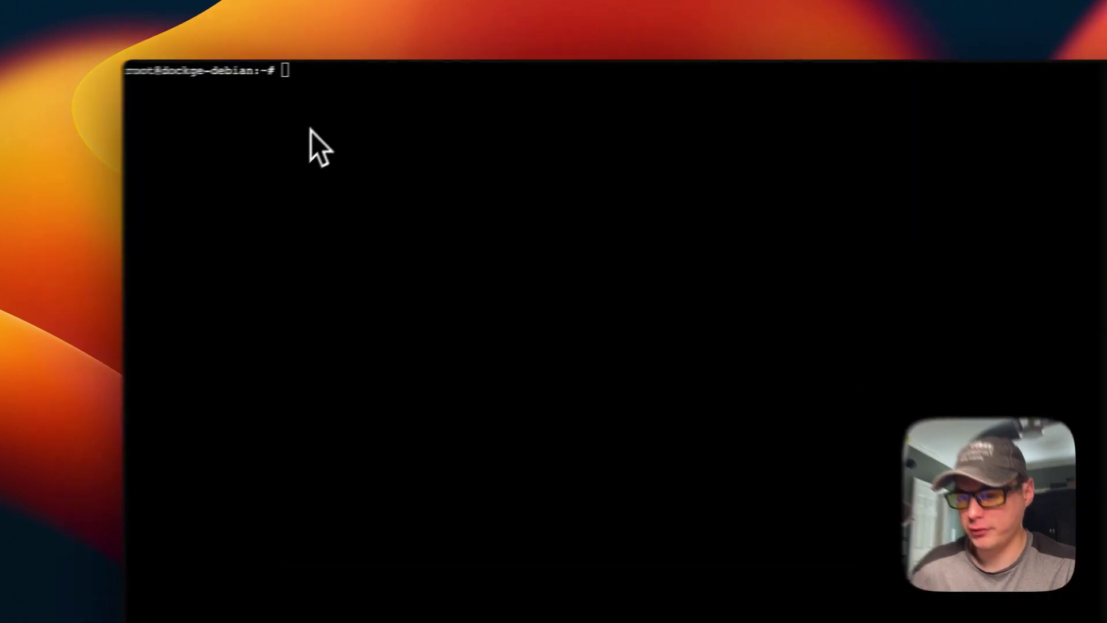
pyautogui.press('super+v')
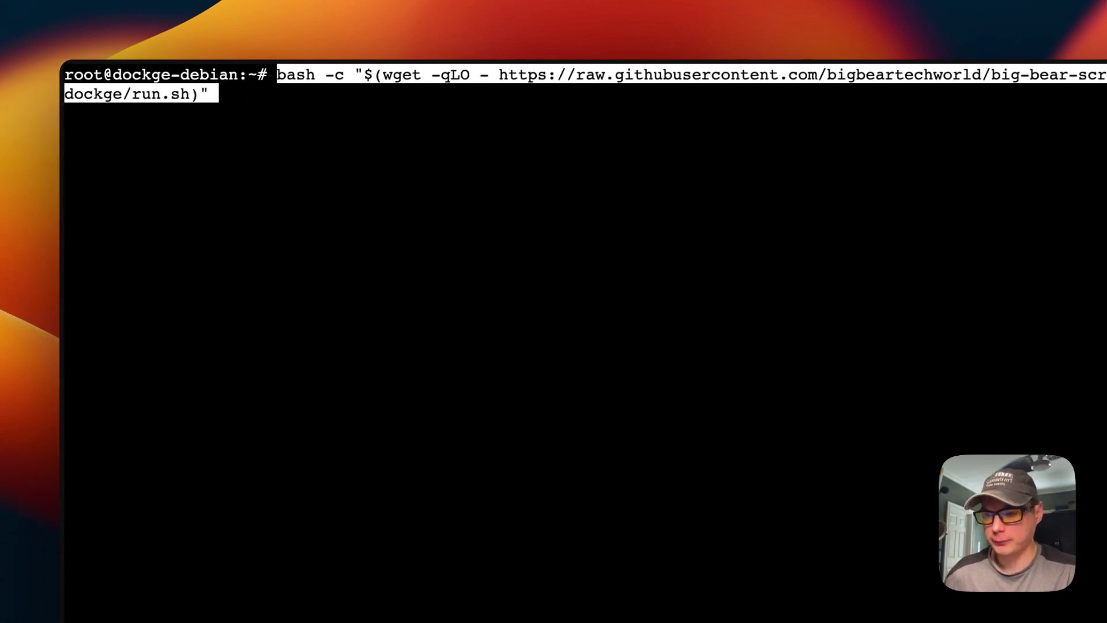
pyautogui.press('Return')
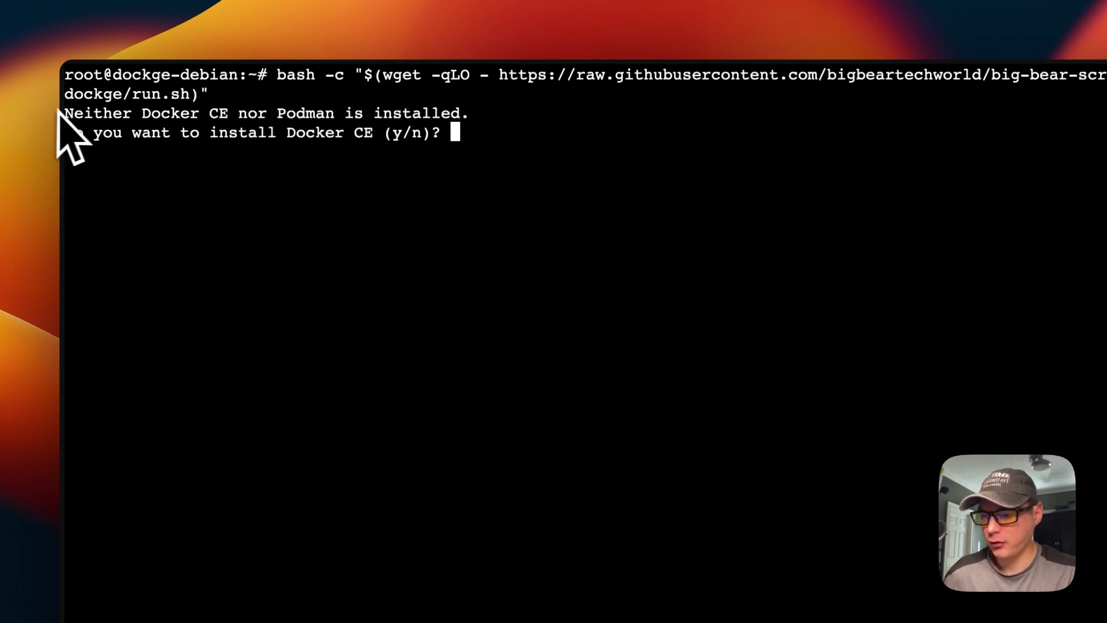
# - Highlight the message about neither Docker CE nor Podman being installed and agree to install Docker CE
pyautogui.moveTo(65, 113); pyautogui.dragTo(464, 114)
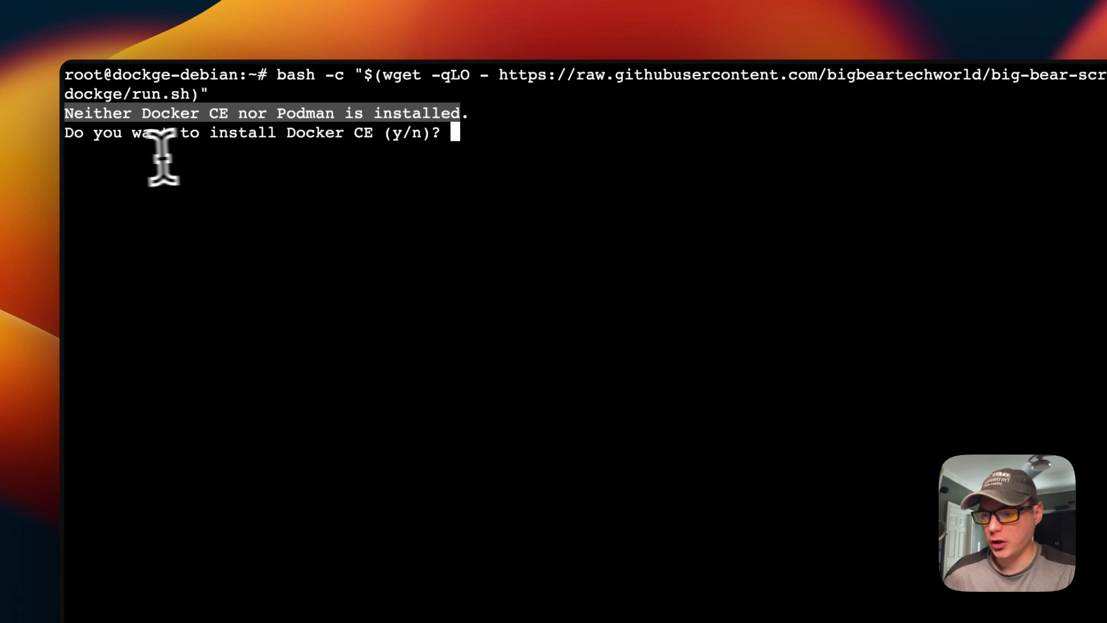
pyautogui.click(373, 176)
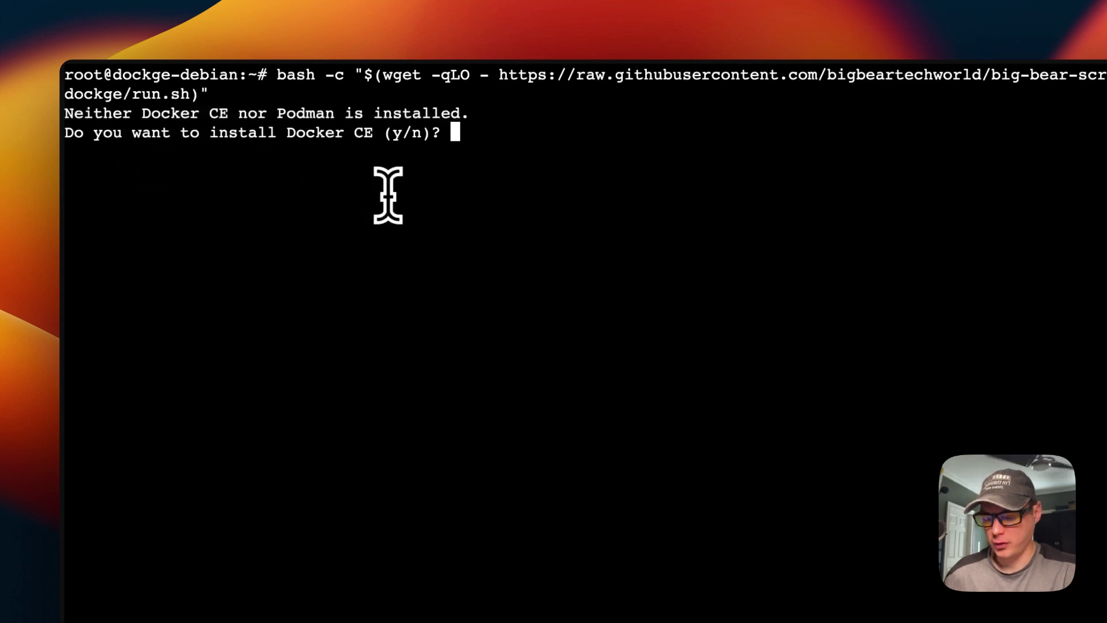
pyautogui.press('Return')
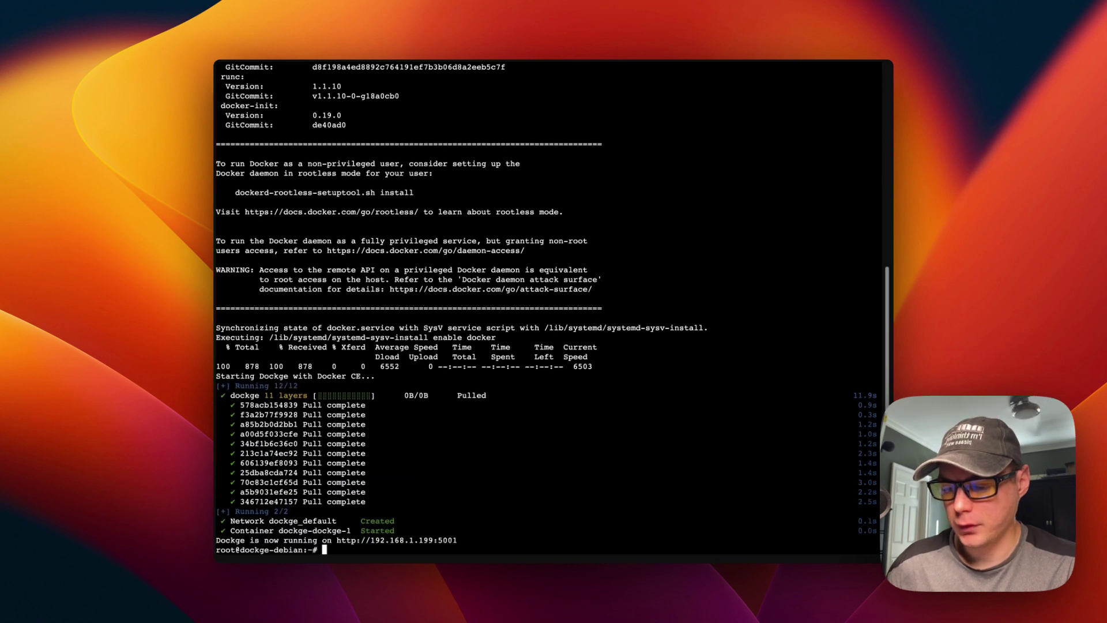
pyautogui.scroll(1, 295, 522)
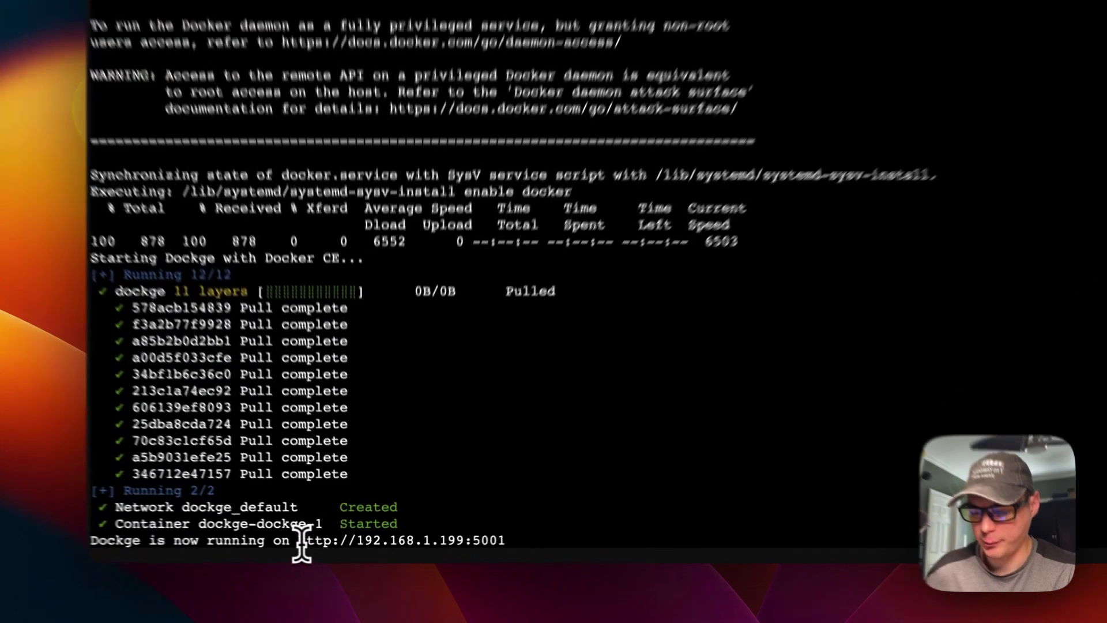
pyautogui.moveTo(339, 551); pyautogui.dragTo(469, 550)
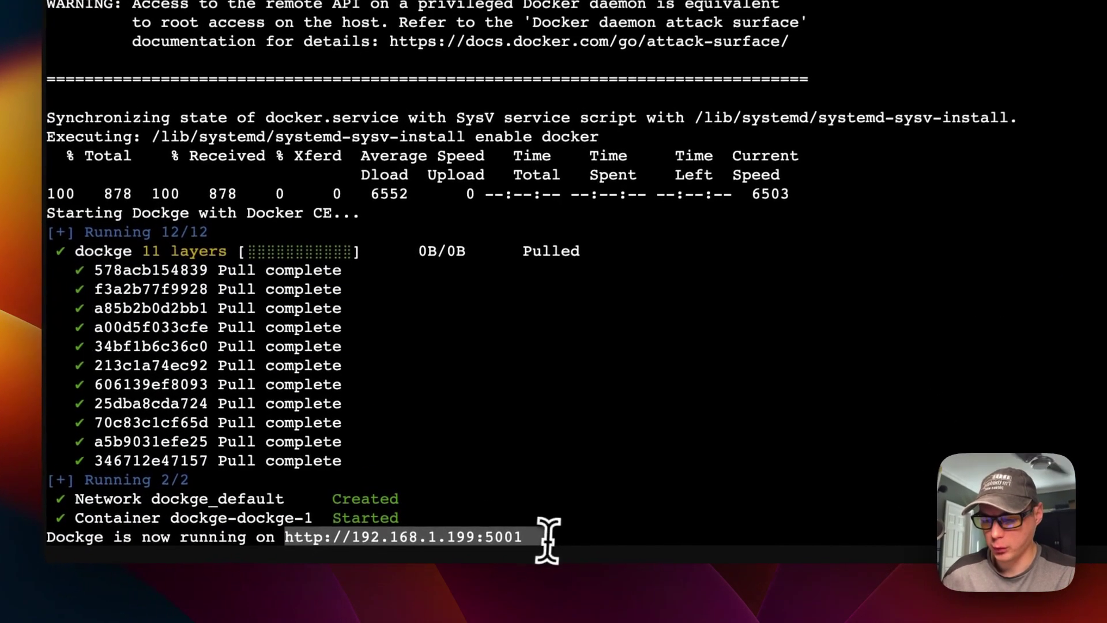
pyautogui.press('super+c')
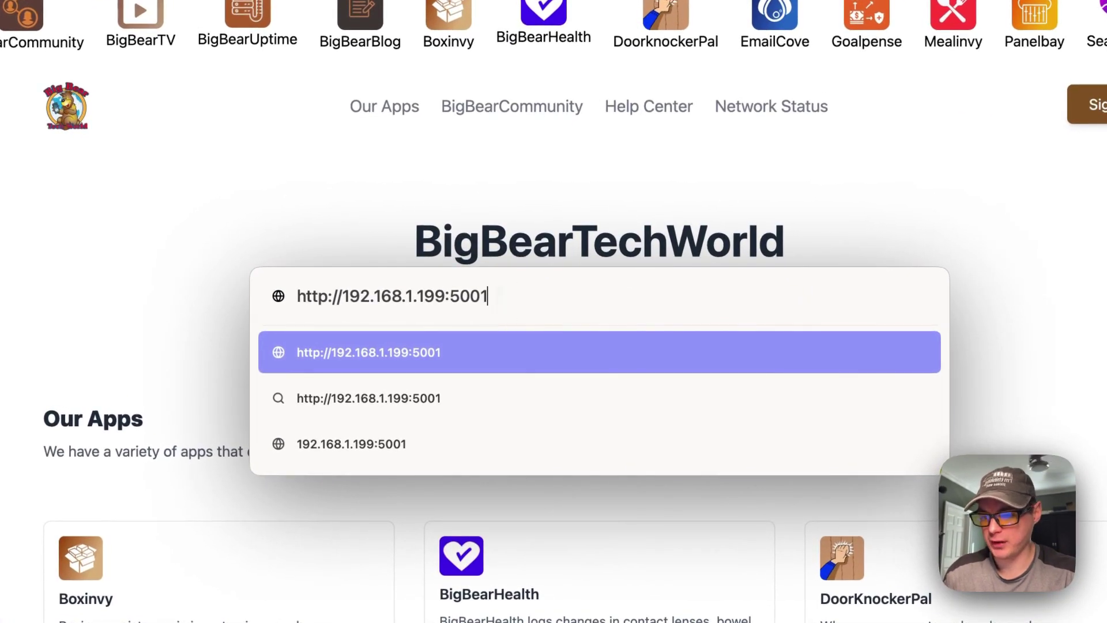
pyautogui.press('Return')
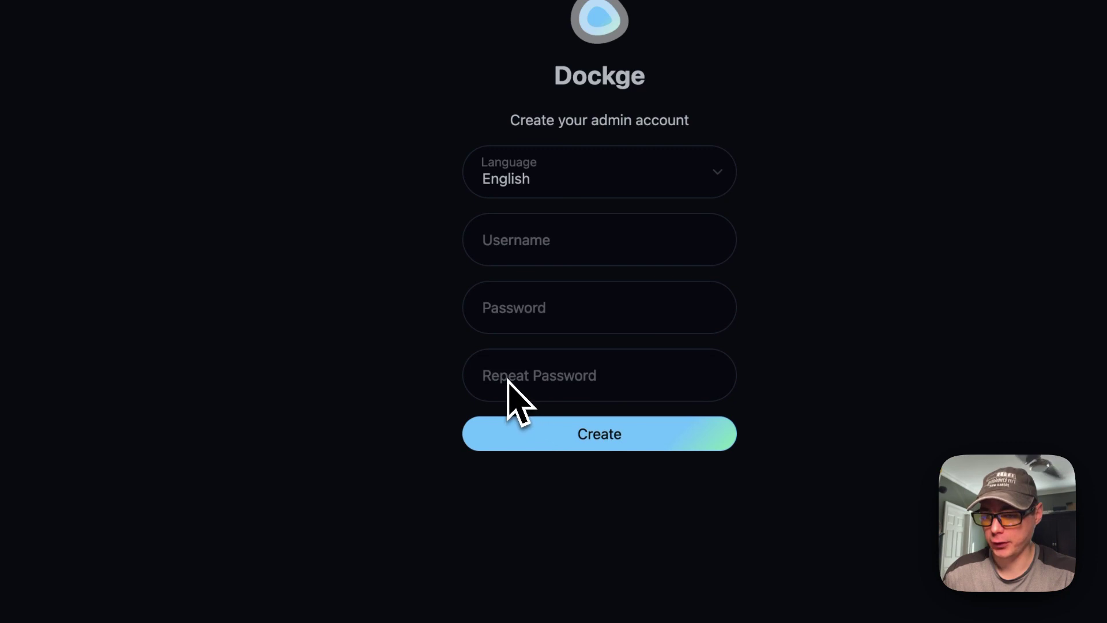
# - Create the Dockge admin account with the username admin, entering the account password and repeating it
pyautogui.click(533, 243)
pyautogui.write('admin')
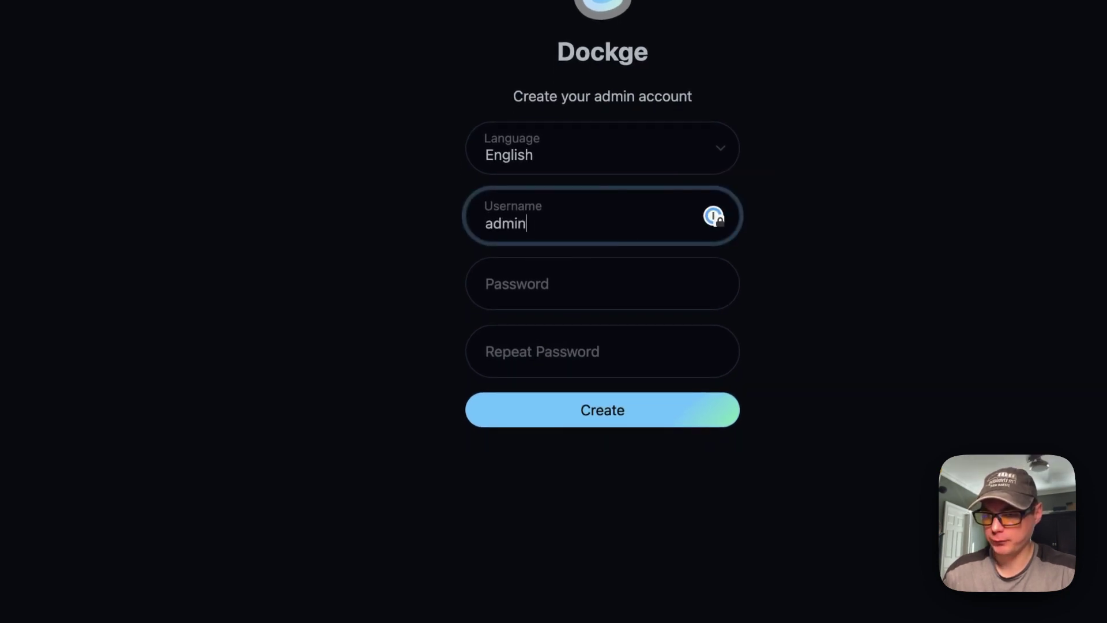
pyautogui.click(577, 285)
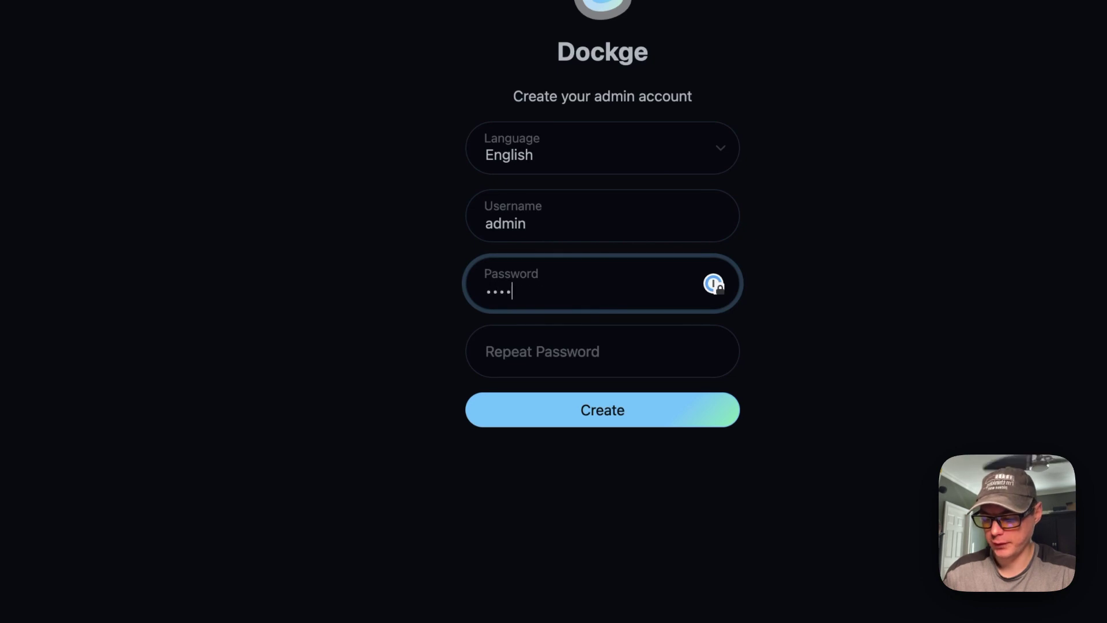
pyautogui.click(491, 359)
pyautogui.write('*')
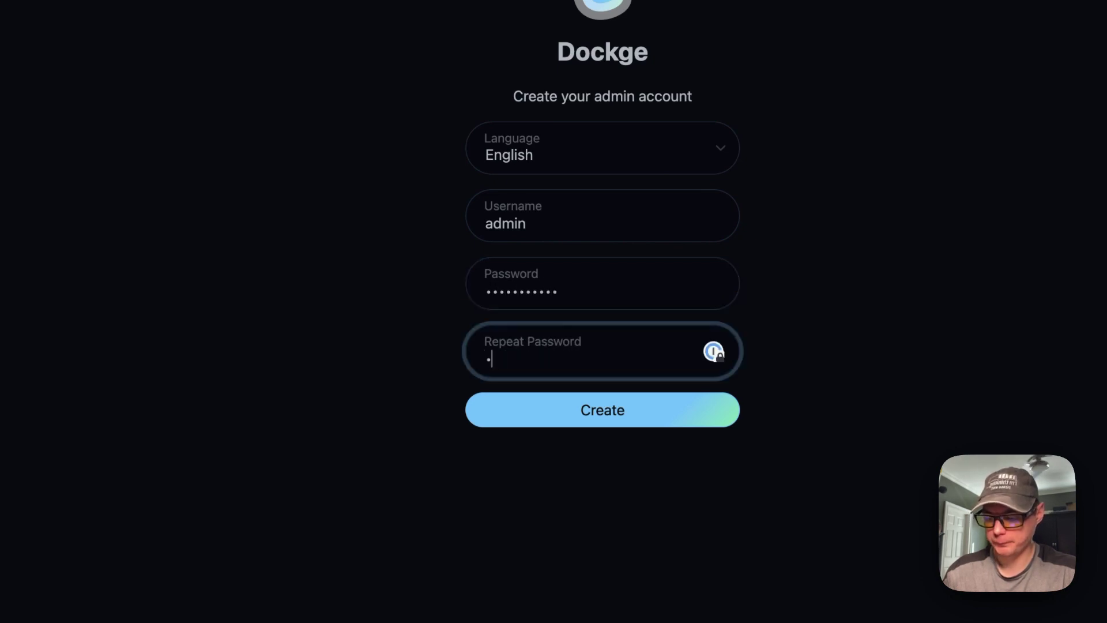
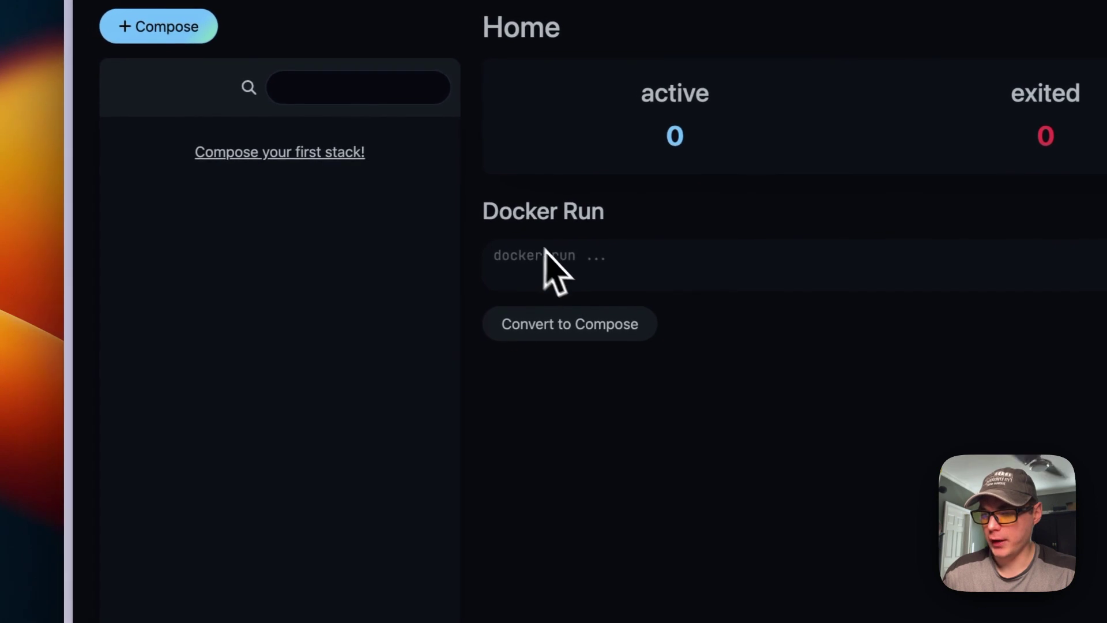
# - Look over the home page's Docker Run area, then start a new compose stack named first-stack
pyautogui.moveTo(490, 219); pyautogui.dragTo(906, 237)
pyautogui.click(520, 263)
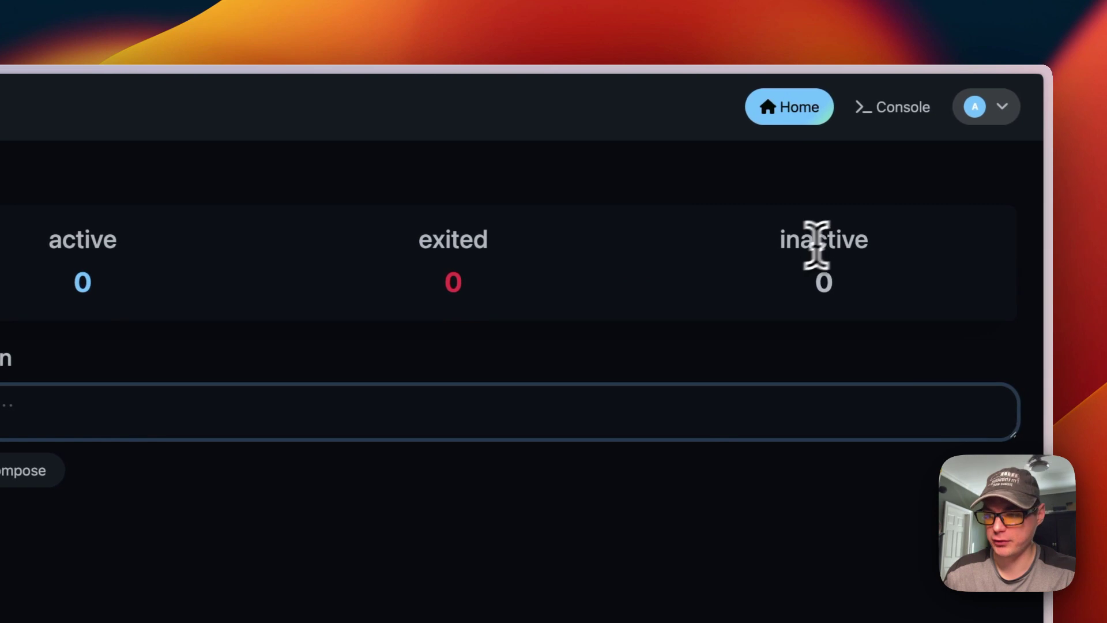
pyautogui.click(140, 184)
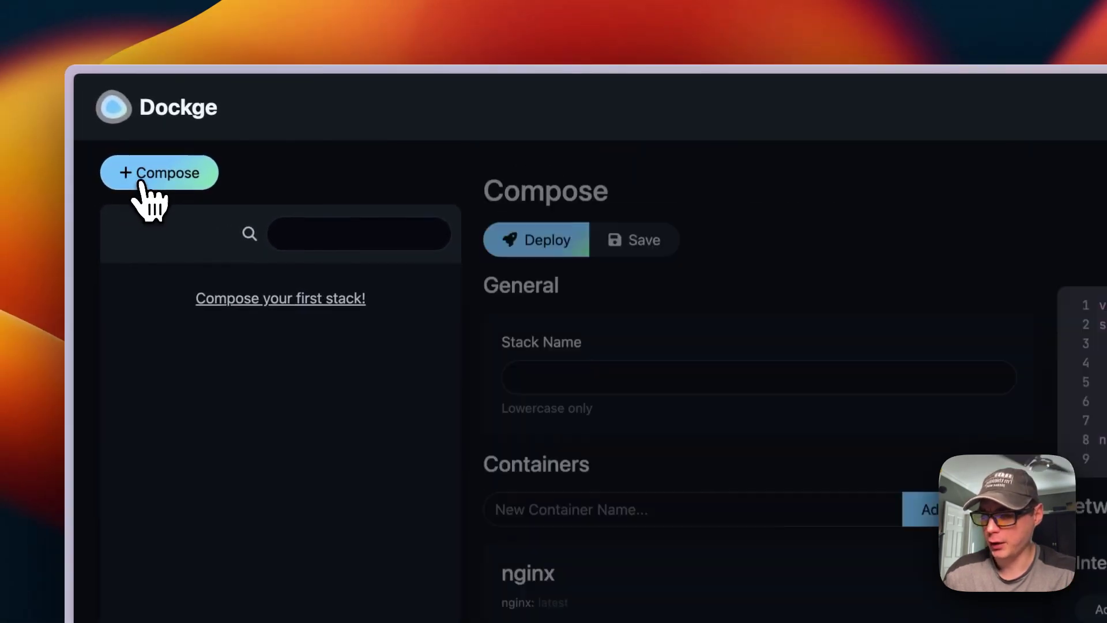
pyautogui.click(417, 285)
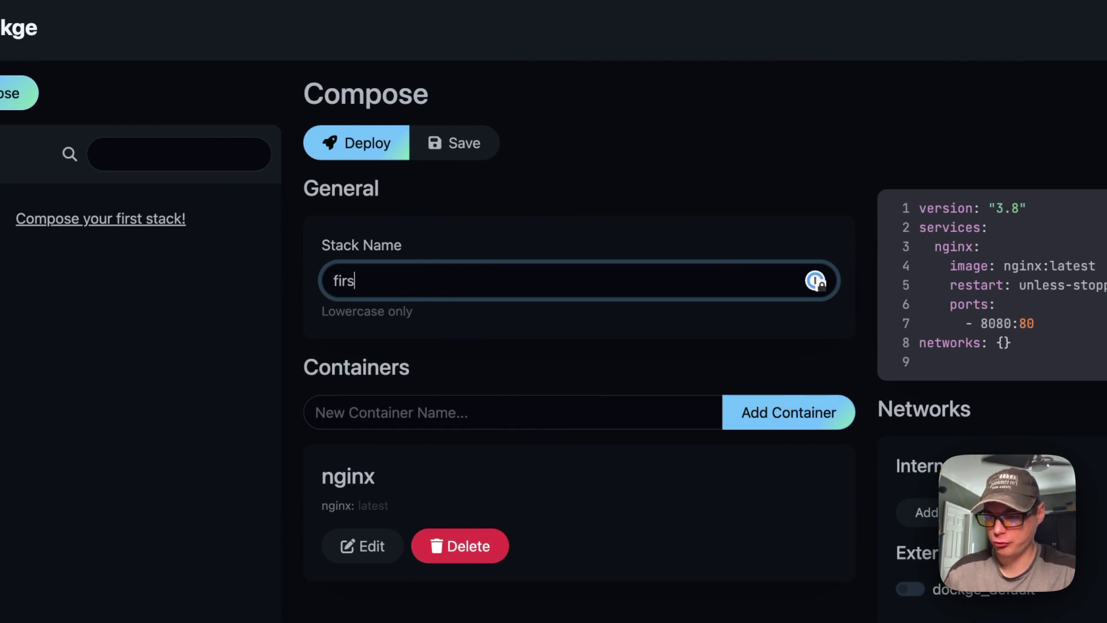
pyautogui.click(559, 376)
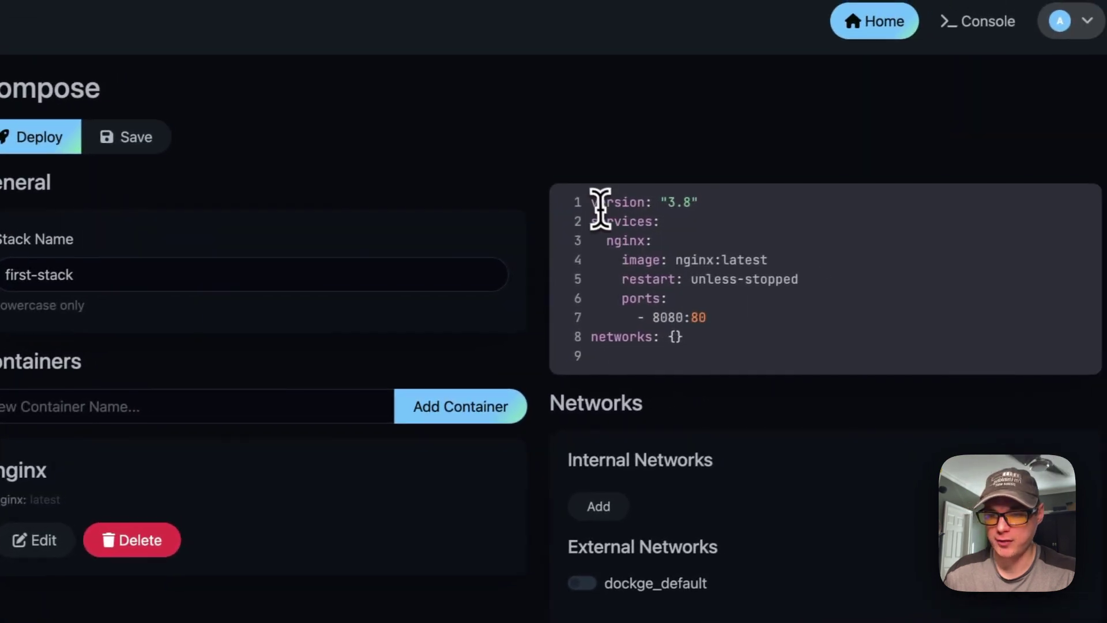
# - Set the nginx container's port mapping to 8081:80 and save the stack without deploying it
pyautogui.moveTo(633, 195); pyautogui.dragTo(742, 352)
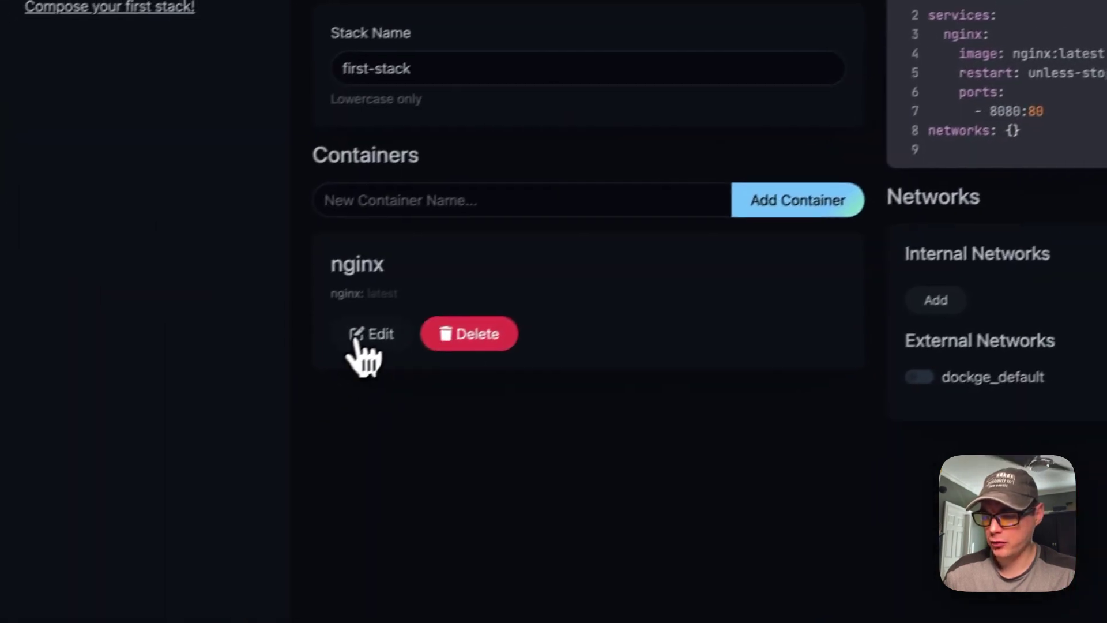
pyautogui.click(357, 339)
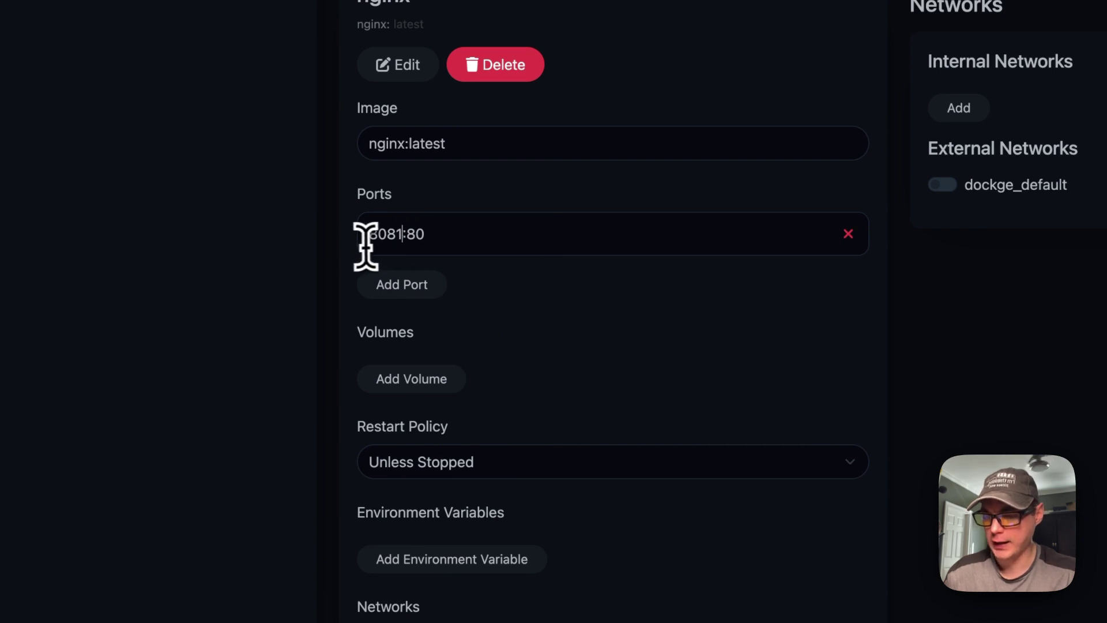
pyautogui.moveTo(1013, 0); pyautogui.dragTo(1072, 0)
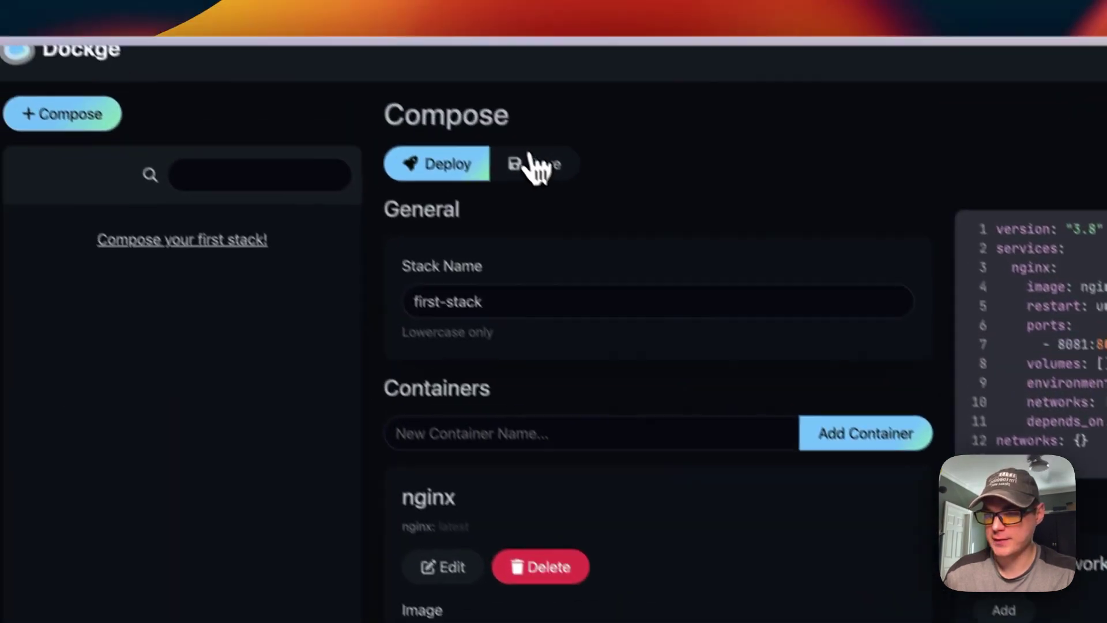
pyautogui.click(539, 166)
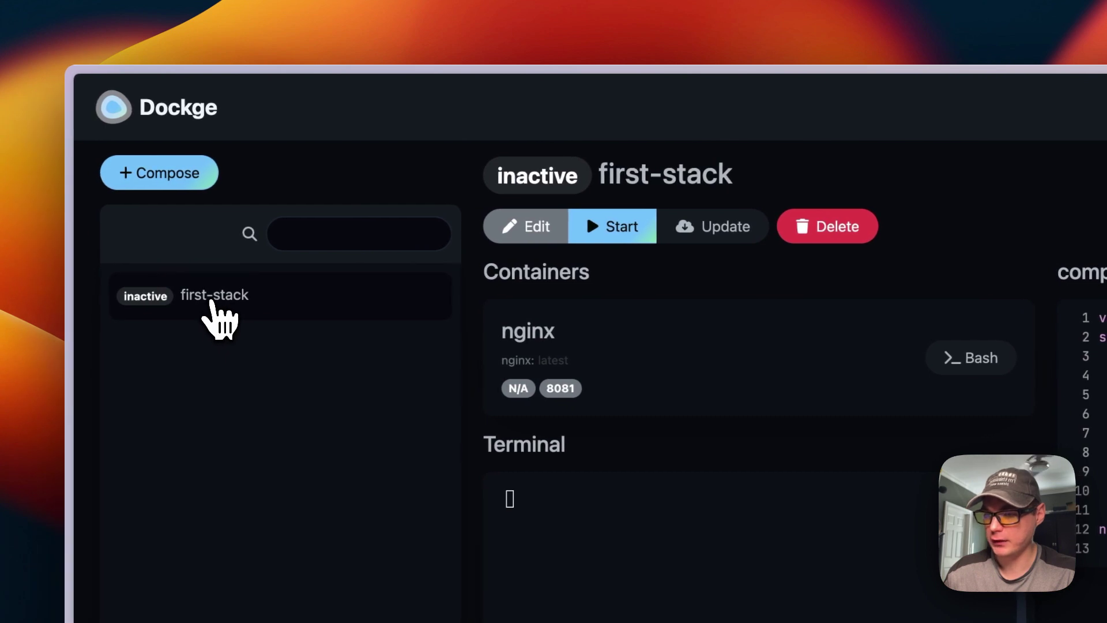
# - Reopen first-stack for editing, expand the nginx settings and add a second container named caddy
pyautogui.click(519, 229)
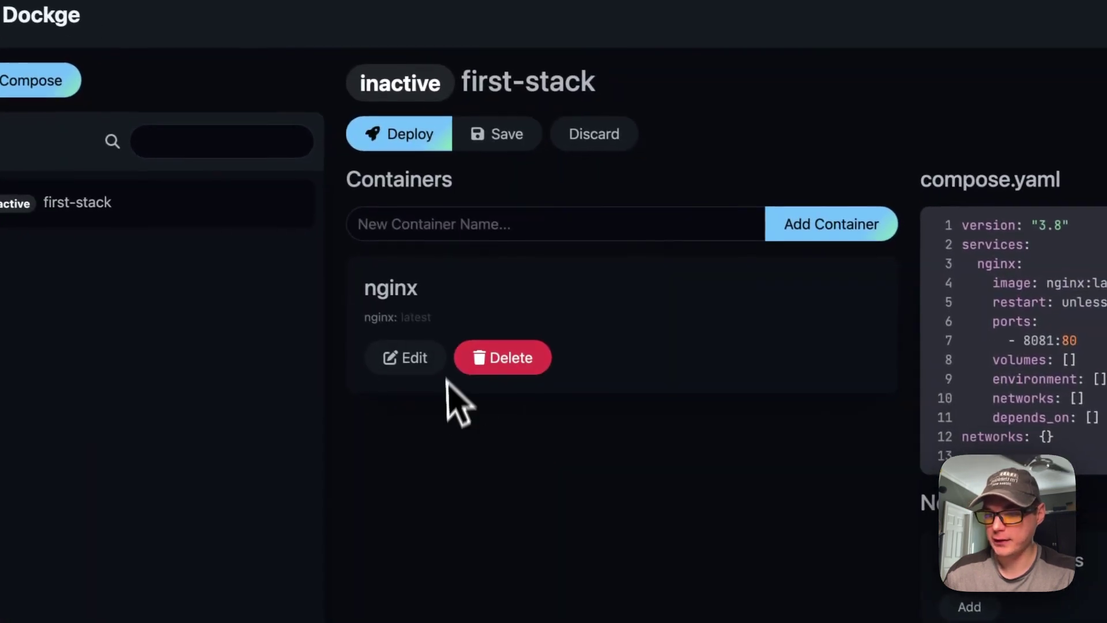
pyautogui.click(421, 363)
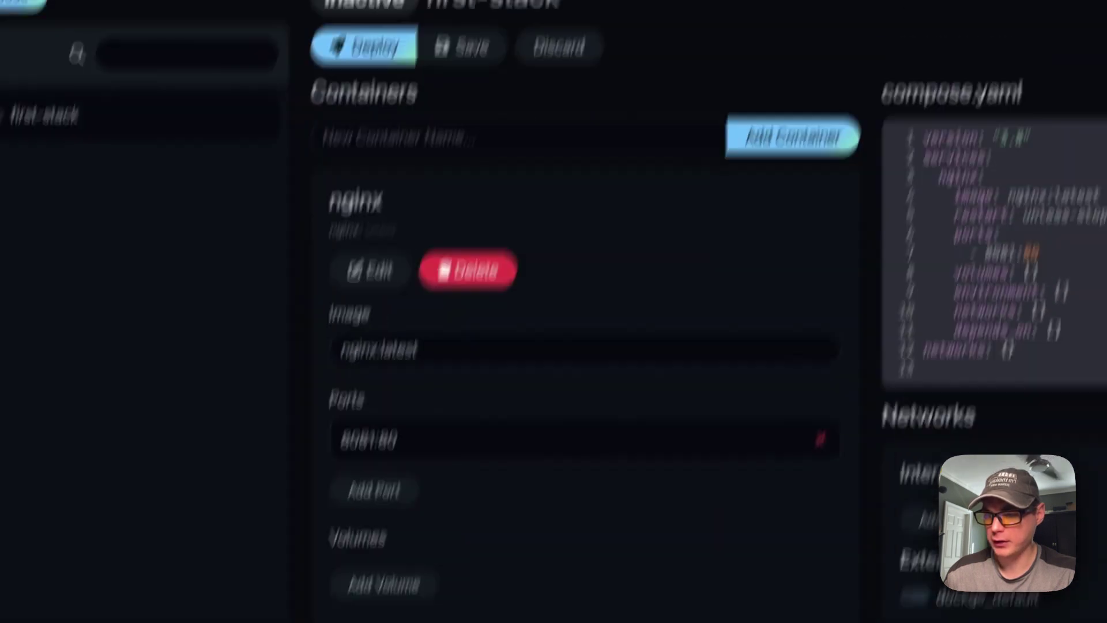
pyautogui.click(403, 138)
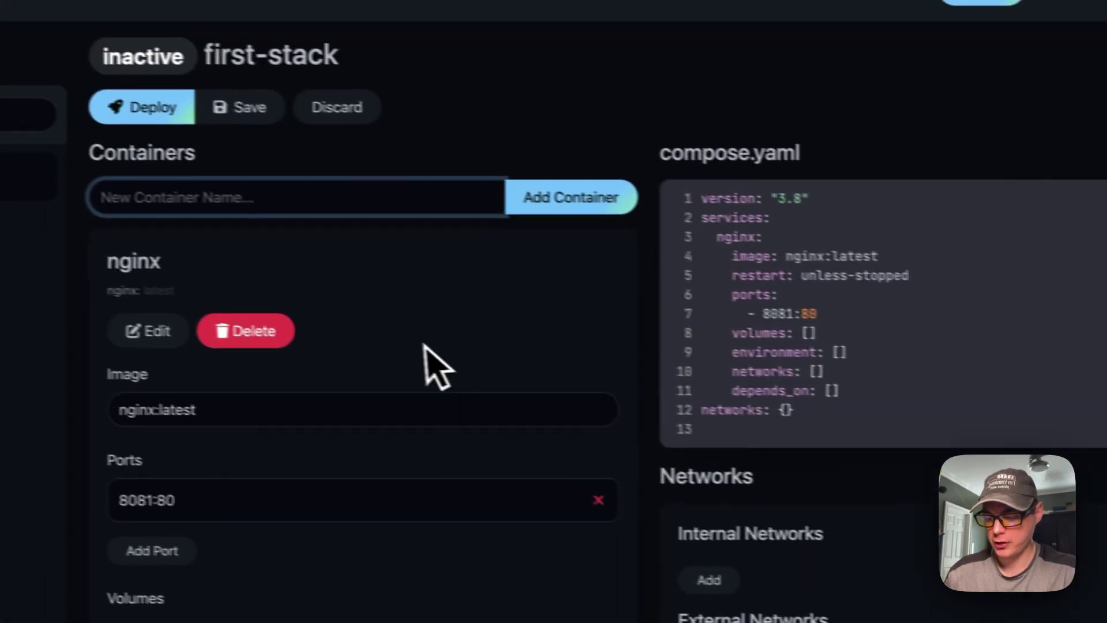
pyautogui.write('caddy')
pyautogui.click(600, 211)
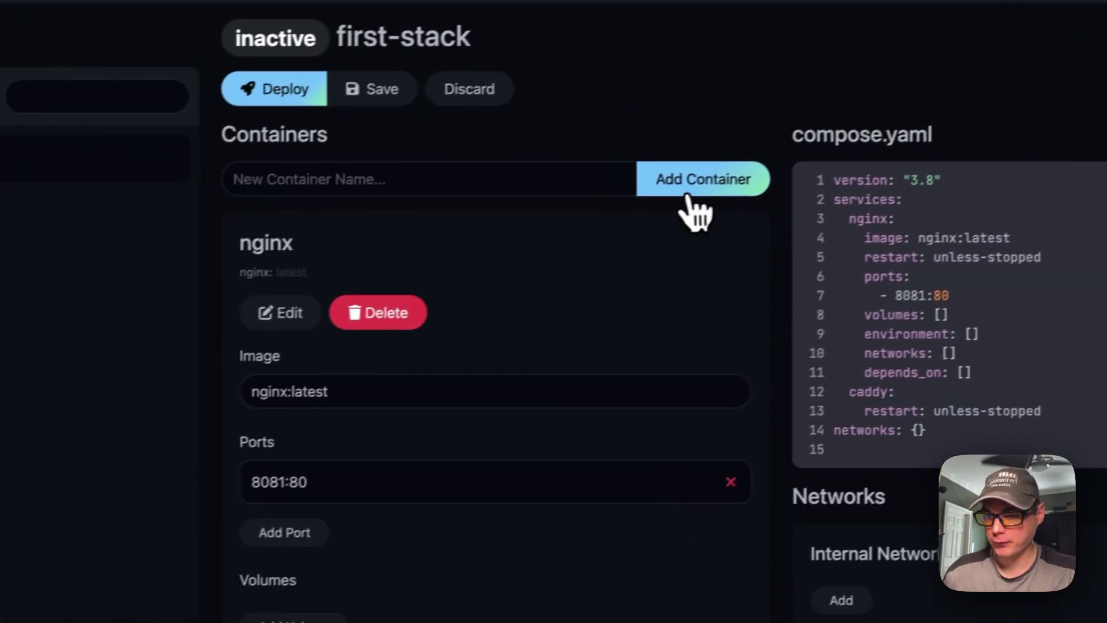
# - Configure the caddy container with the image caddy:latest and the port mapping 8082:80
pyautogui.scroll(4, 481, 450)
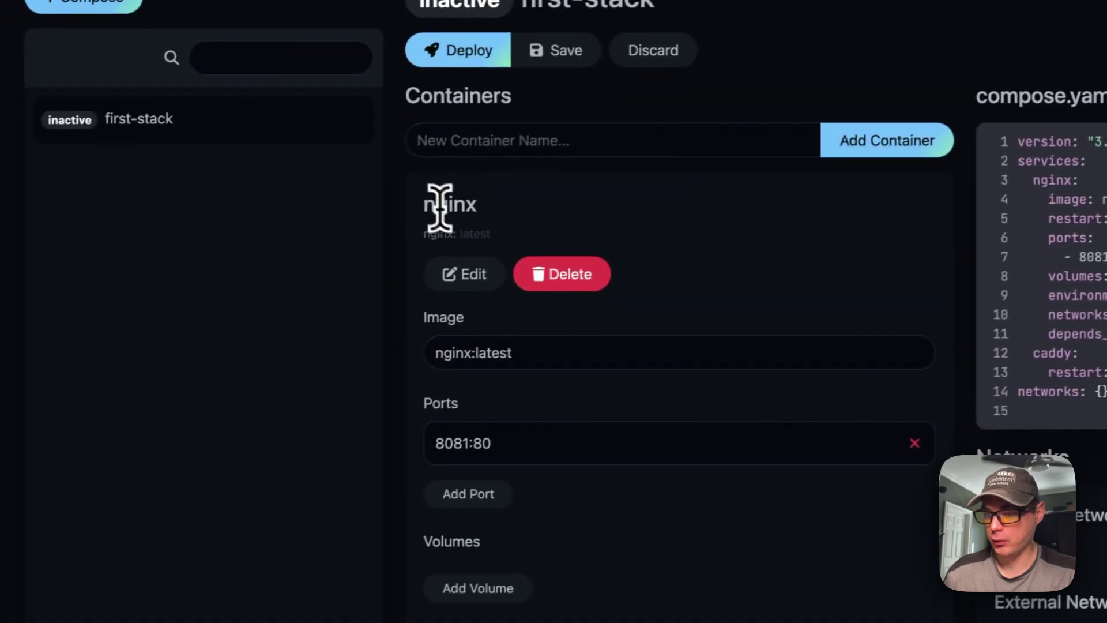
pyautogui.scroll(-8, 499, 273)
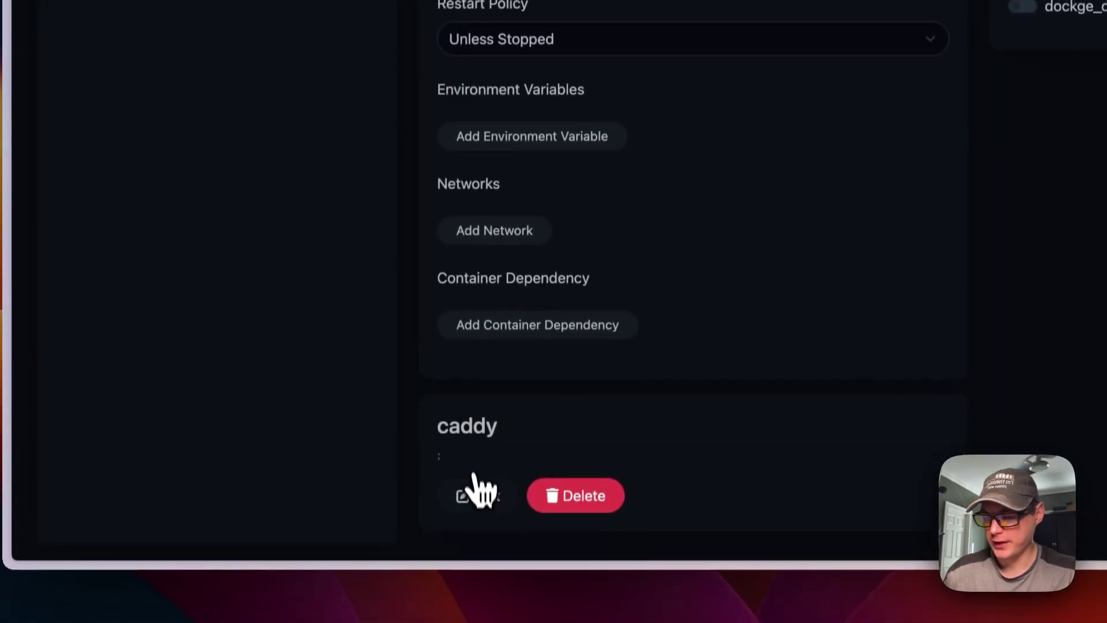
pyautogui.click(476, 494)
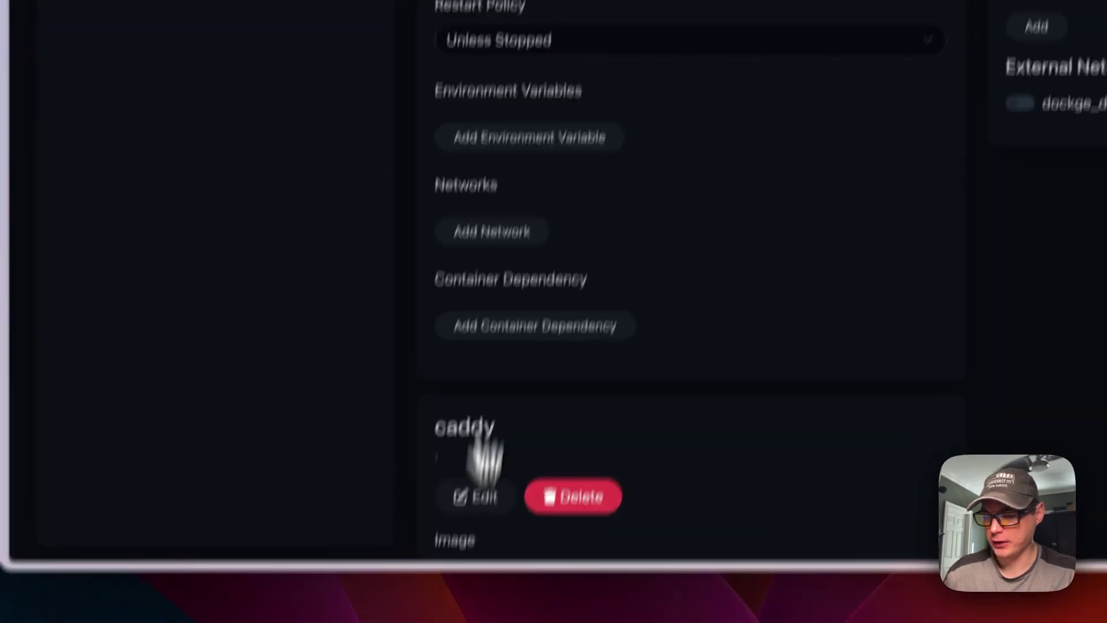
pyautogui.scroll(-5, 494, 403)
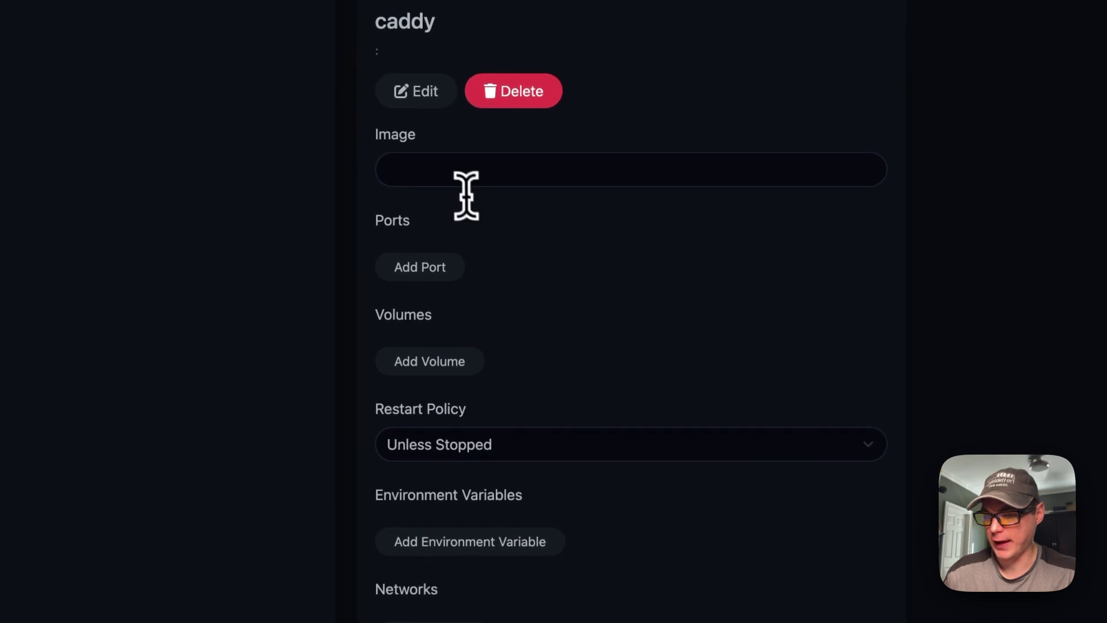
pyautogui.click(447, 169)
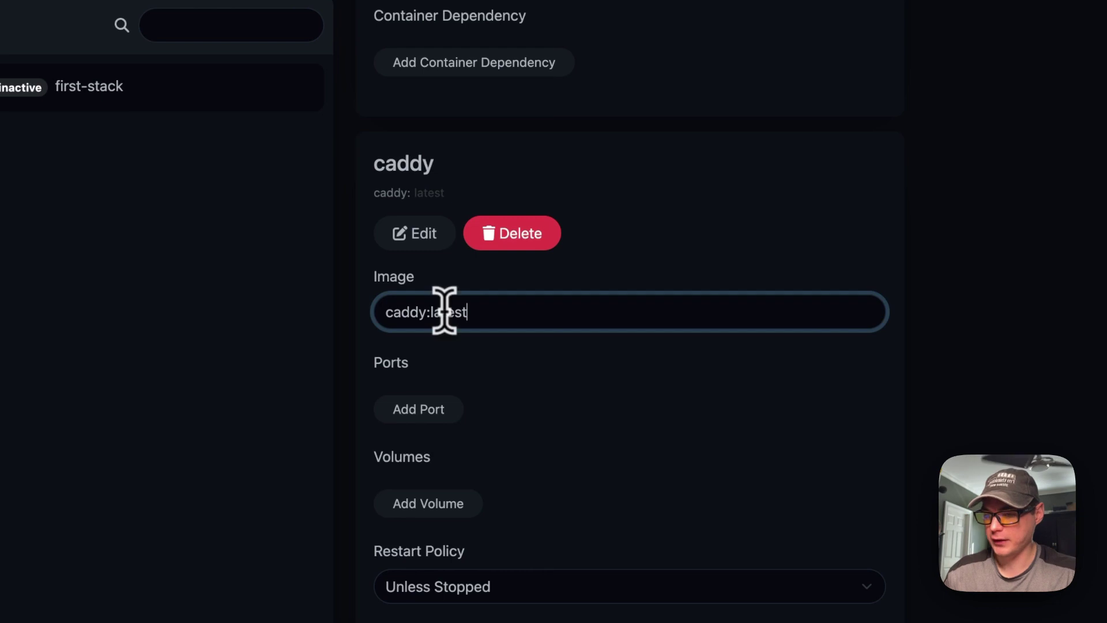
pyautogui.click(603, 424)
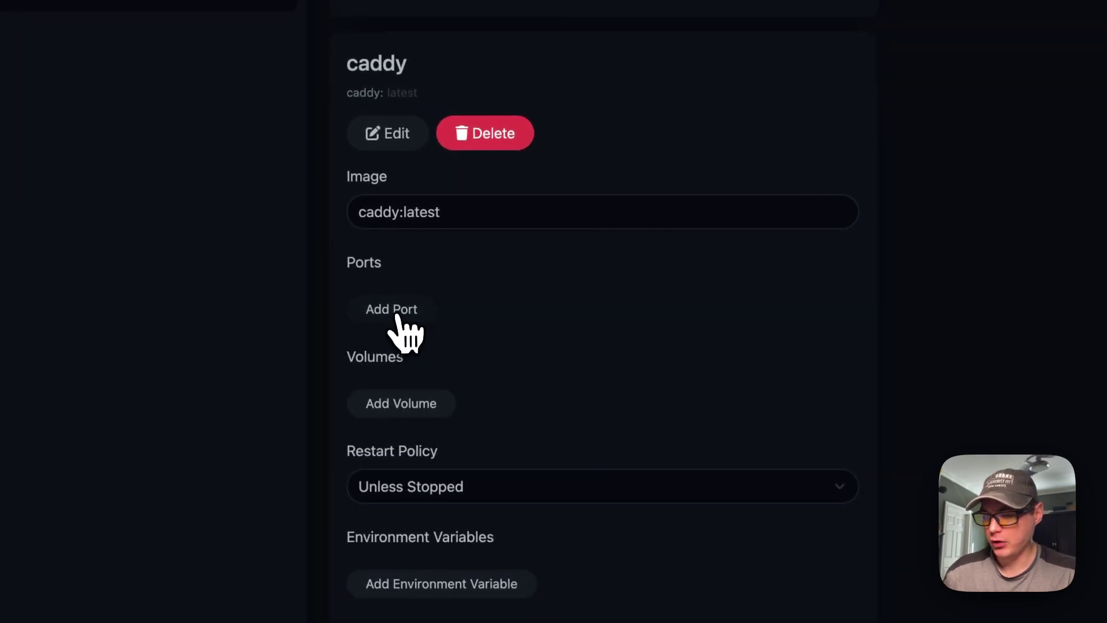
pyautogui.click(398, 311)
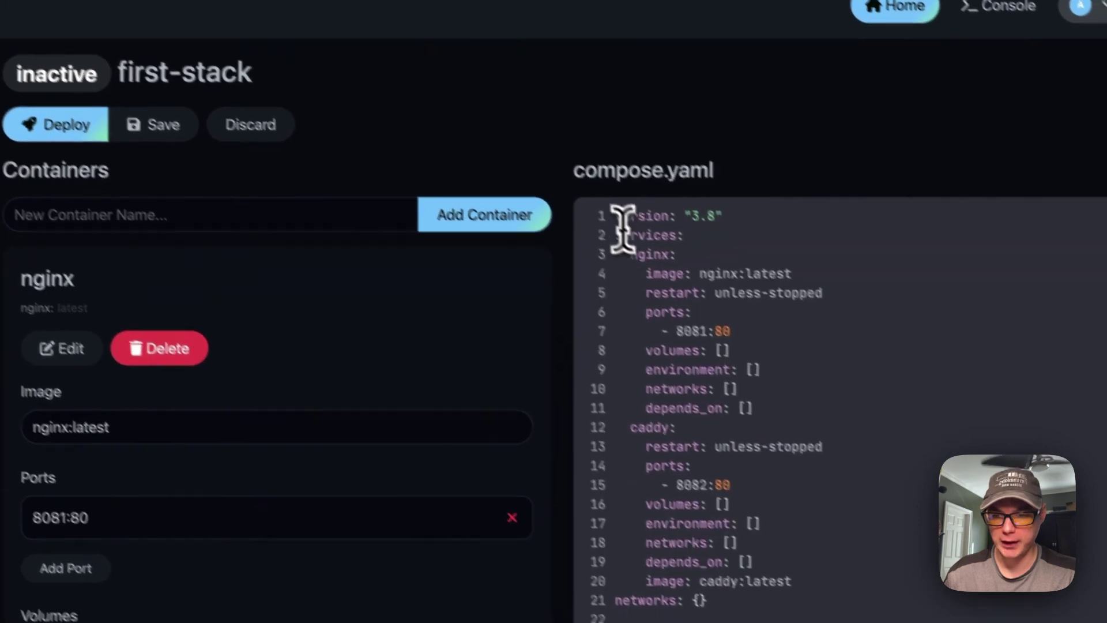
# - Review the compose.yaml of first-stack, highlighting the nginx and caddy service definitions
pyautogui.moveTo(616, 216); pyautogui.dragTo(658, 350)
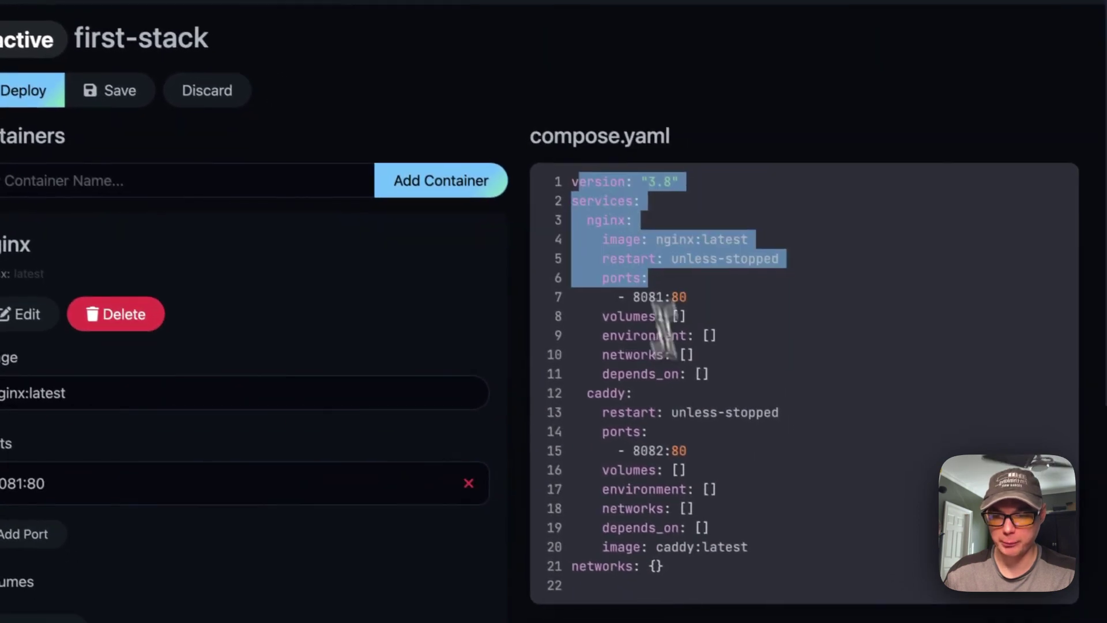
pyautogui.click(709, 603)
pyautogui.moveTo(711, 603); pyautogui.dragTo(633, 297)
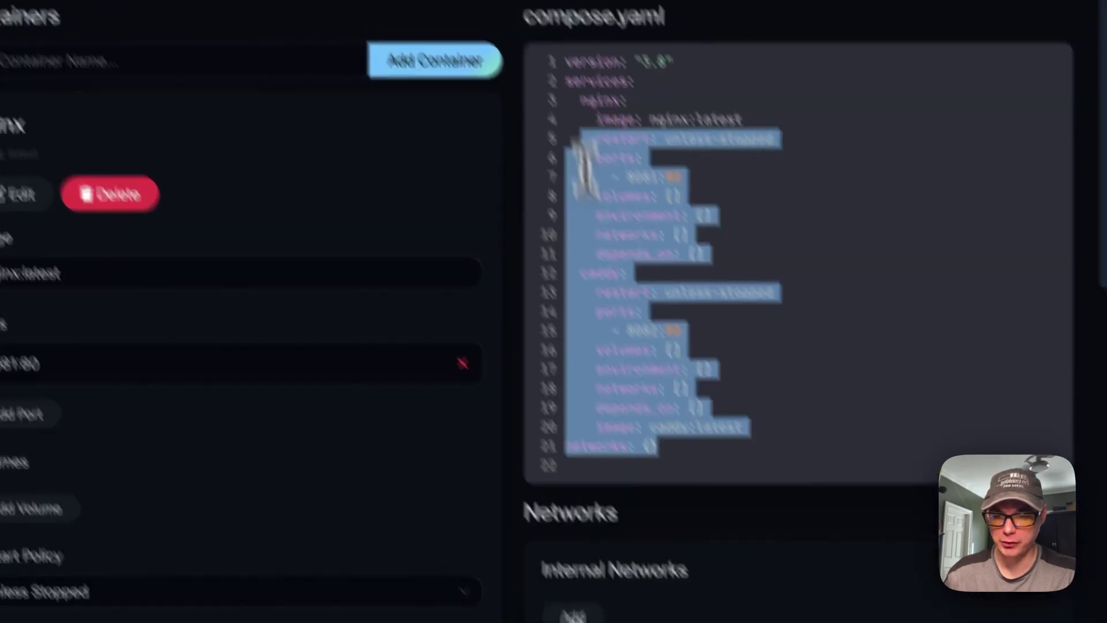
# - Save first-stack without deploying it, and pull its nginx and caddy images with Update before starting the stack
pyautogui.moveTo(586, 168); pyautogui.dragTo(572, 68)
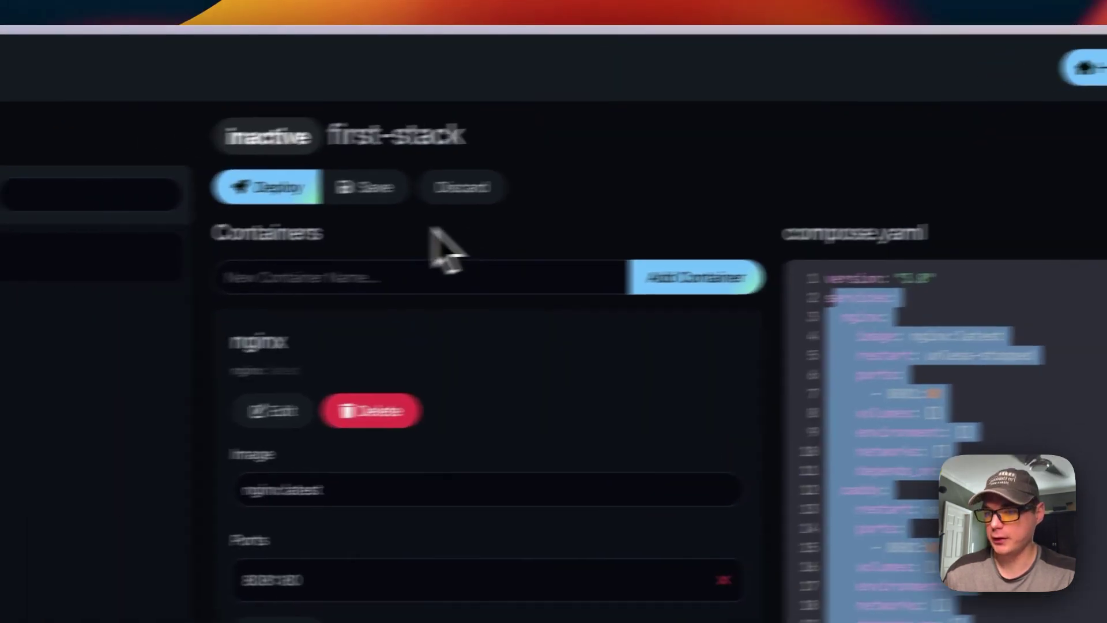
pyautogui.click(364, 187)
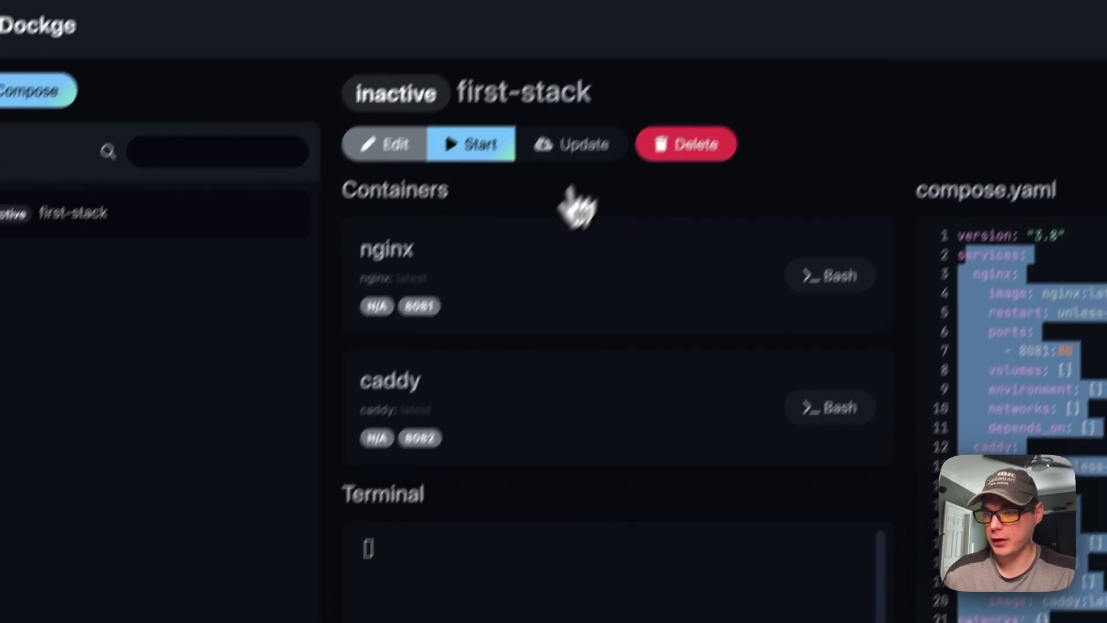
pyautogui.click(582, 146)
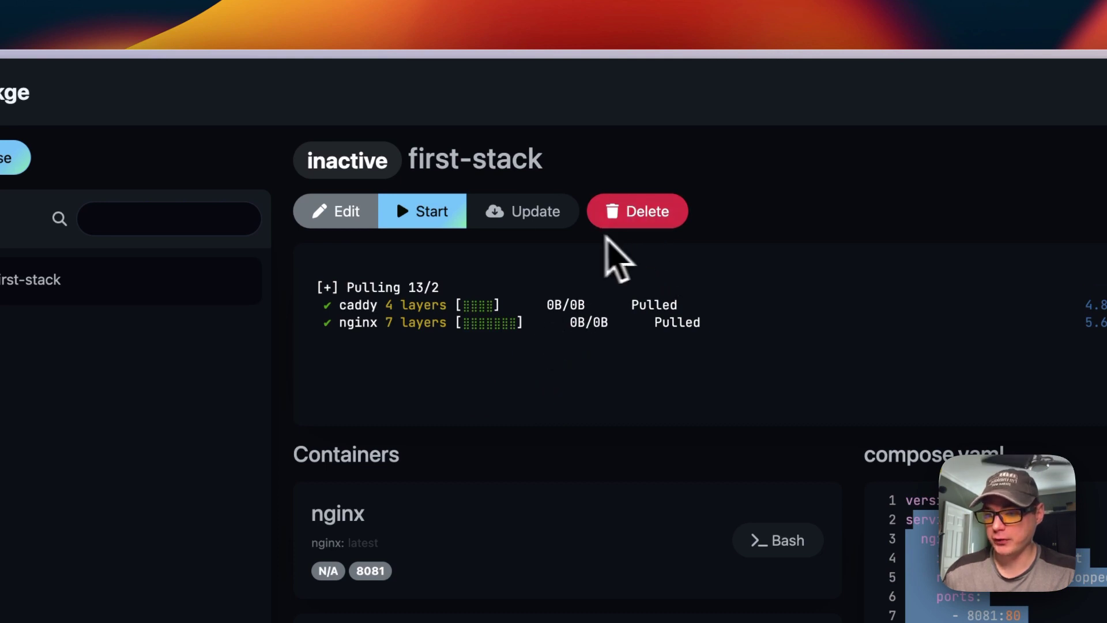
pyautogui.click(422, 211)
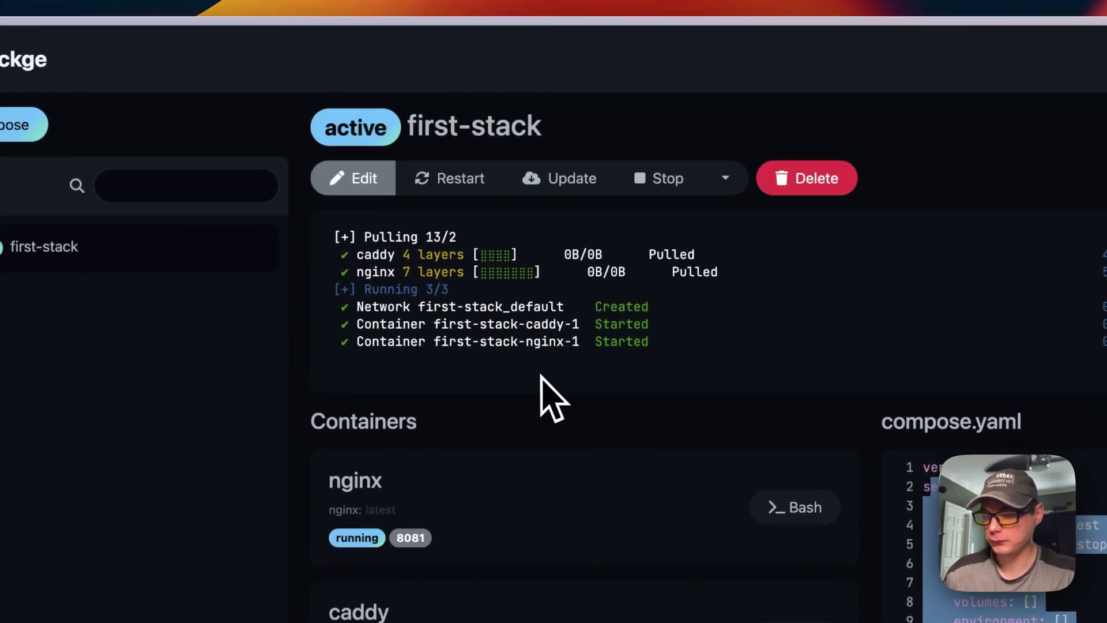
# - Check the first-stack terminal logs and test the published pages of nginx on port 8081 and caddy on port 8082
pyautogui.scroll(-5, 536, 378)
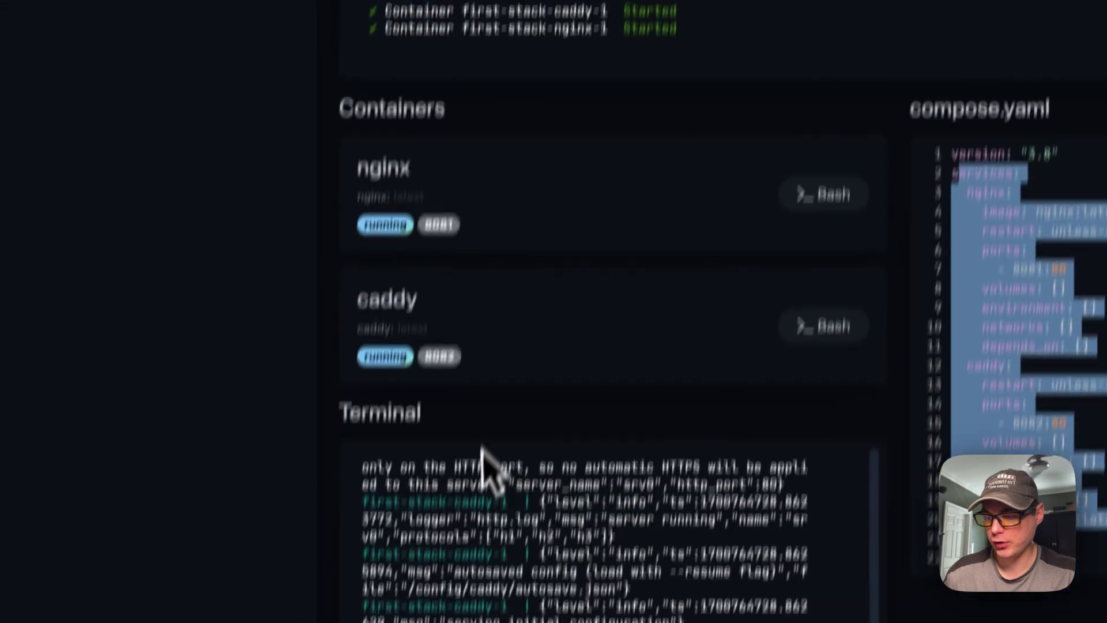
pyautogui.scroll(-2, 496, 465)
pyautogui.scroll(5, 490, 459)
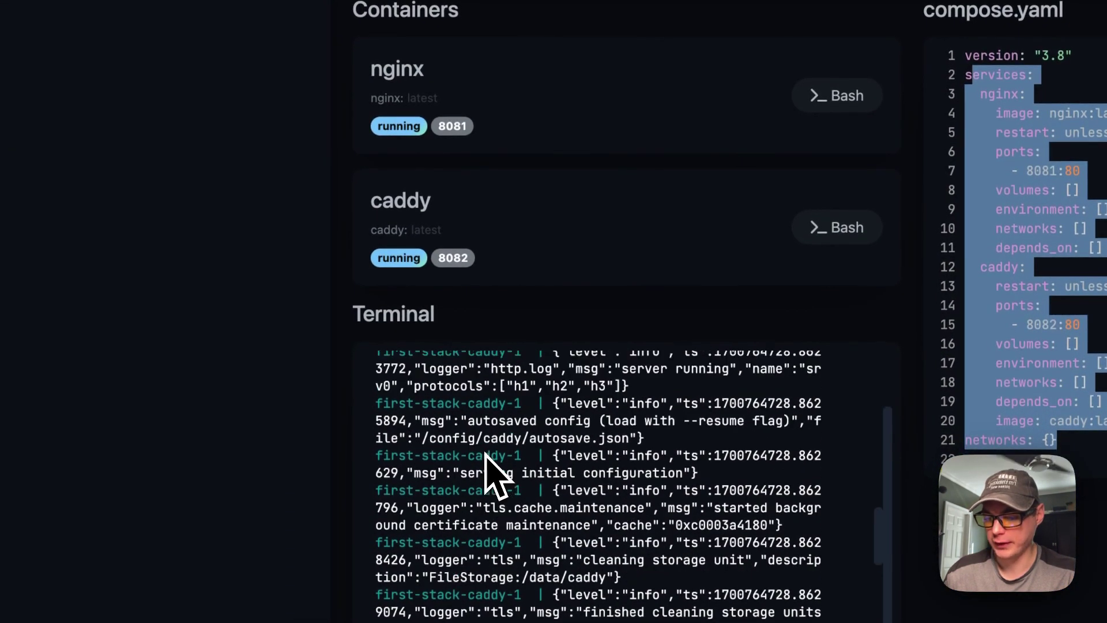
pyautogui.scroll(-6, 491, 461)
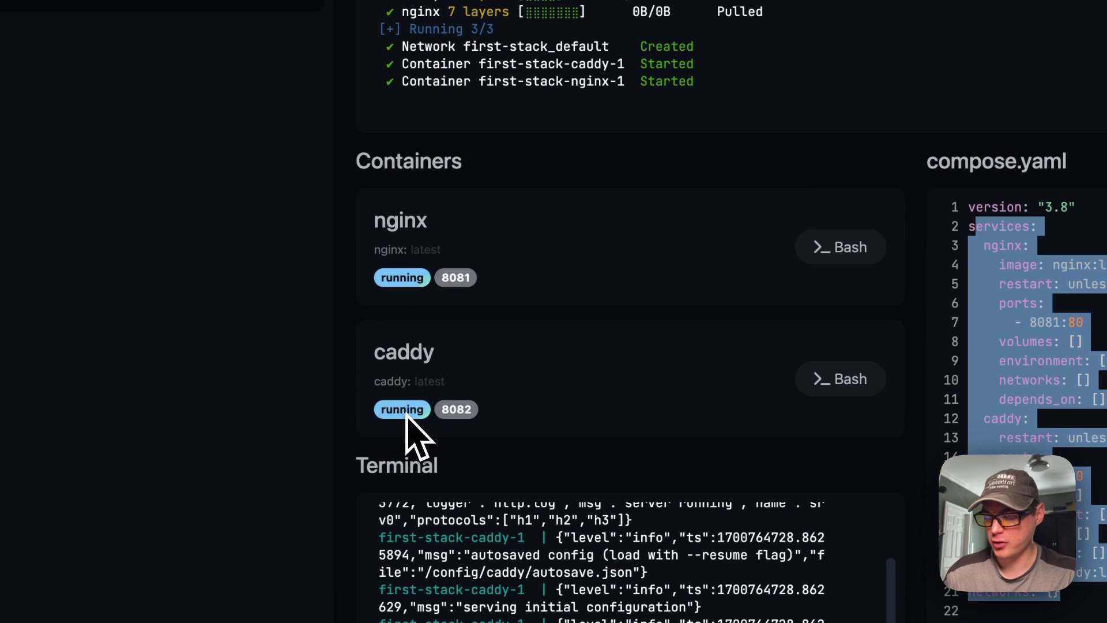
pyautogui.click(456, 279)
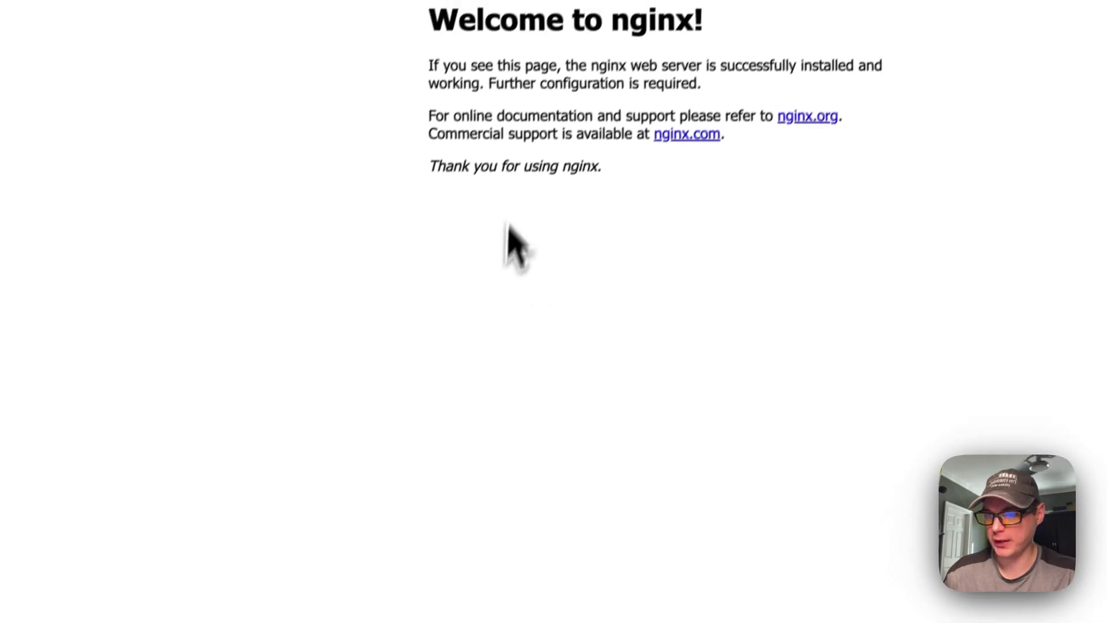
pyautogui.press('super+w')
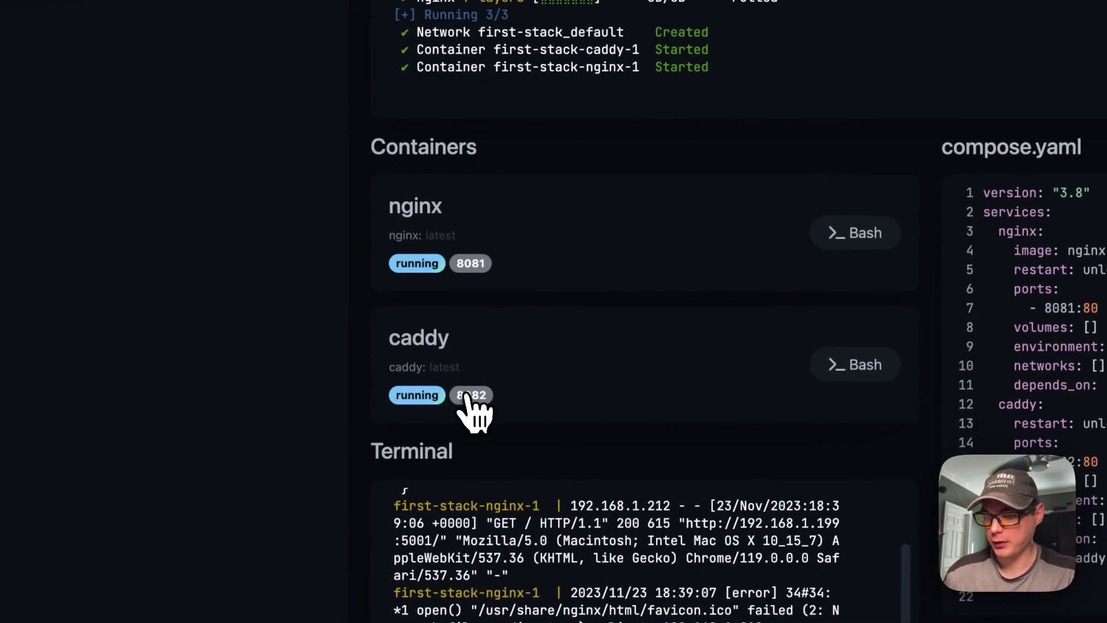
pyautogui.click(469, 395)
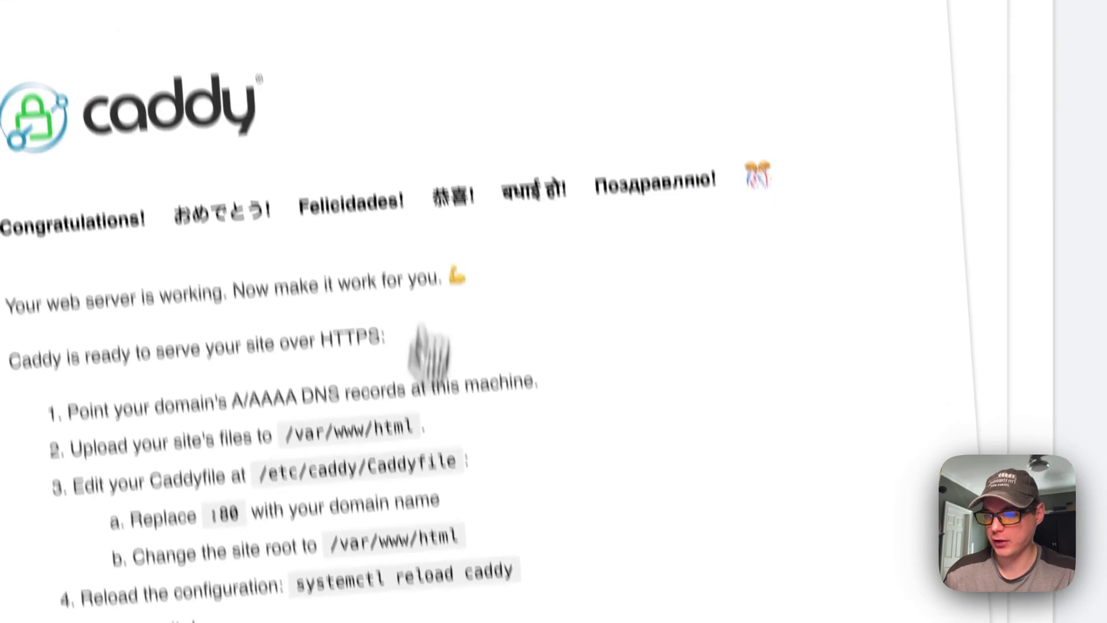
pyautogui.press('super+w')
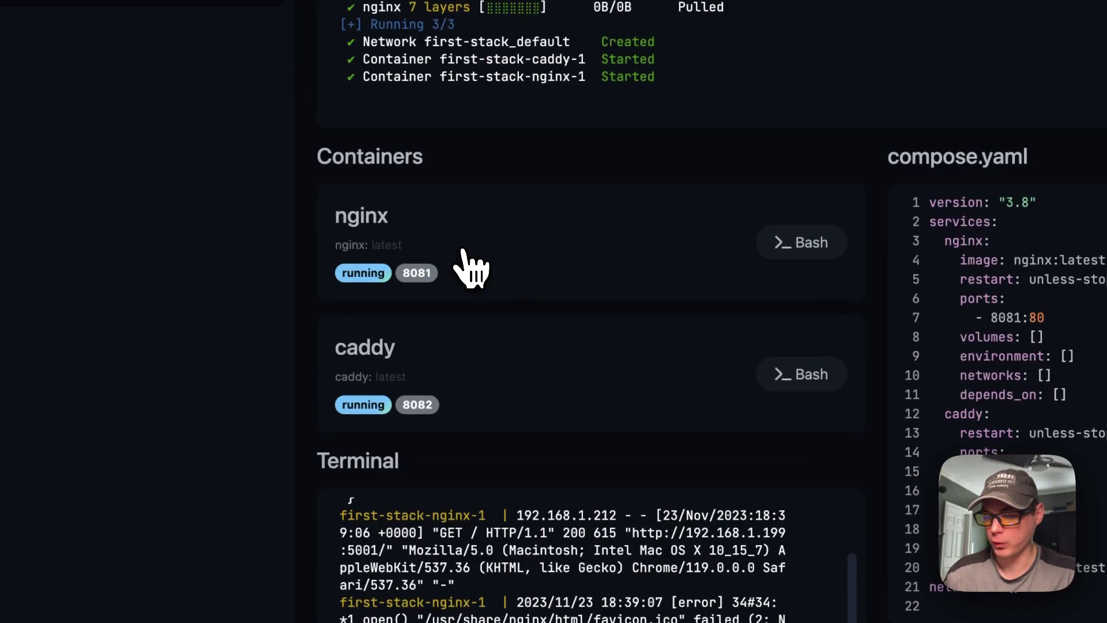
# - List the nginx container's files with ls in its Bash terminal, and try opening a Bash terminal in the caddy container
pyautogui.click(801, 242)
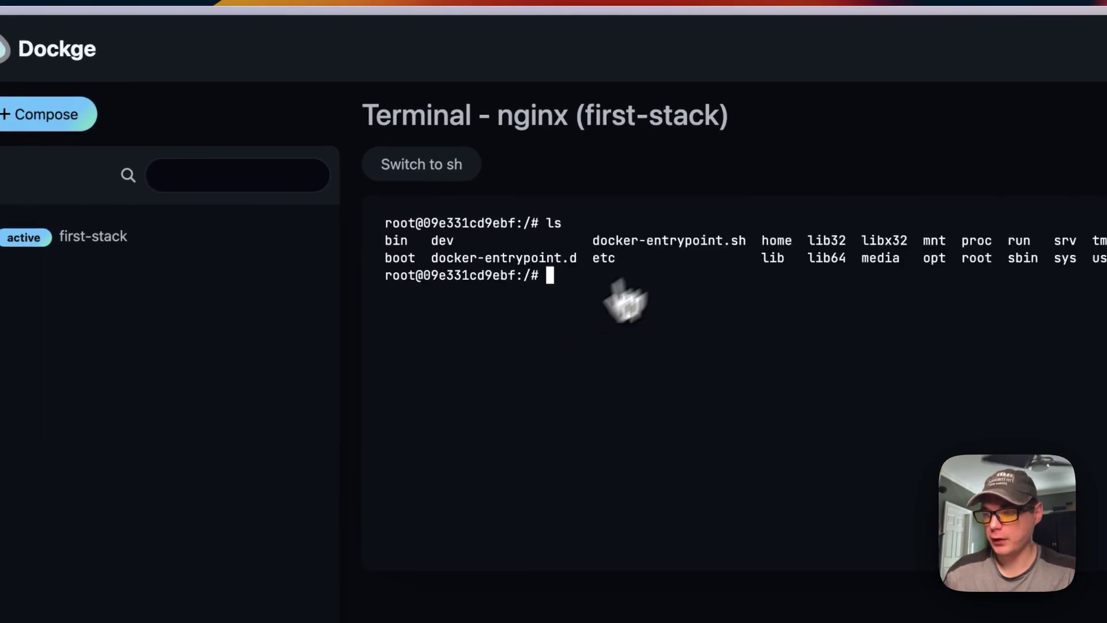
pyautogui.click(144, 240)
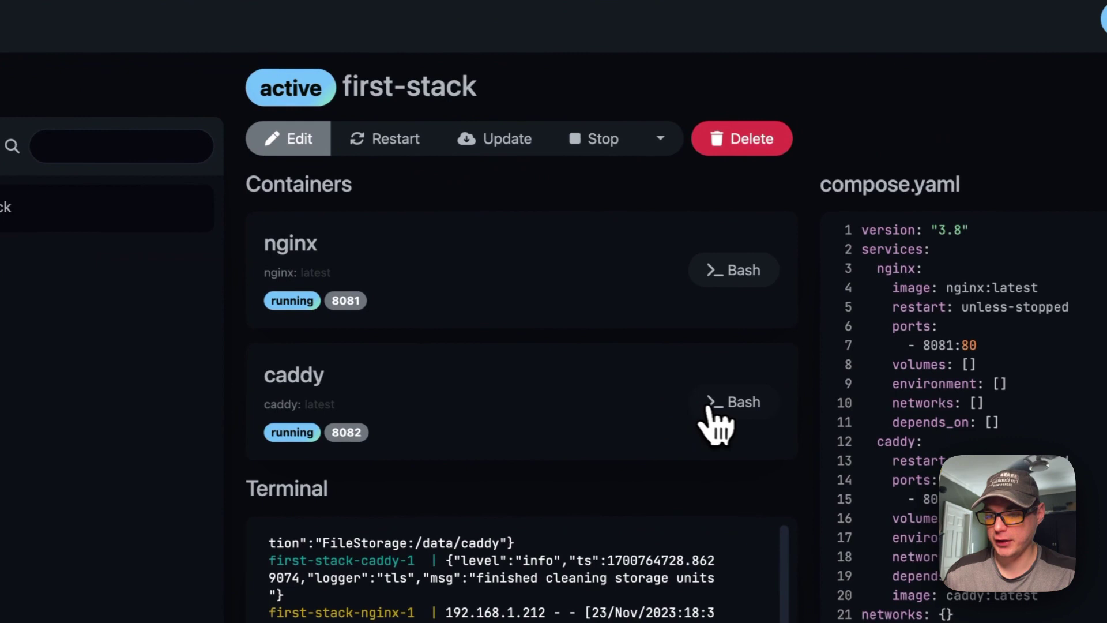
pyautogui.click(713, 407)
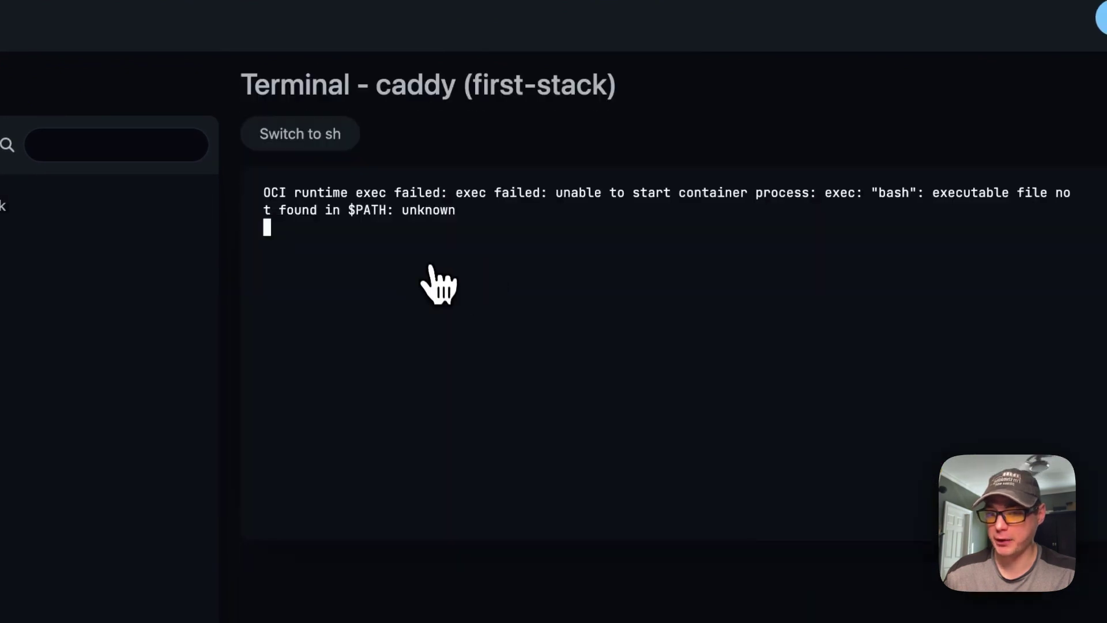
pyautogui.click(247, 275)
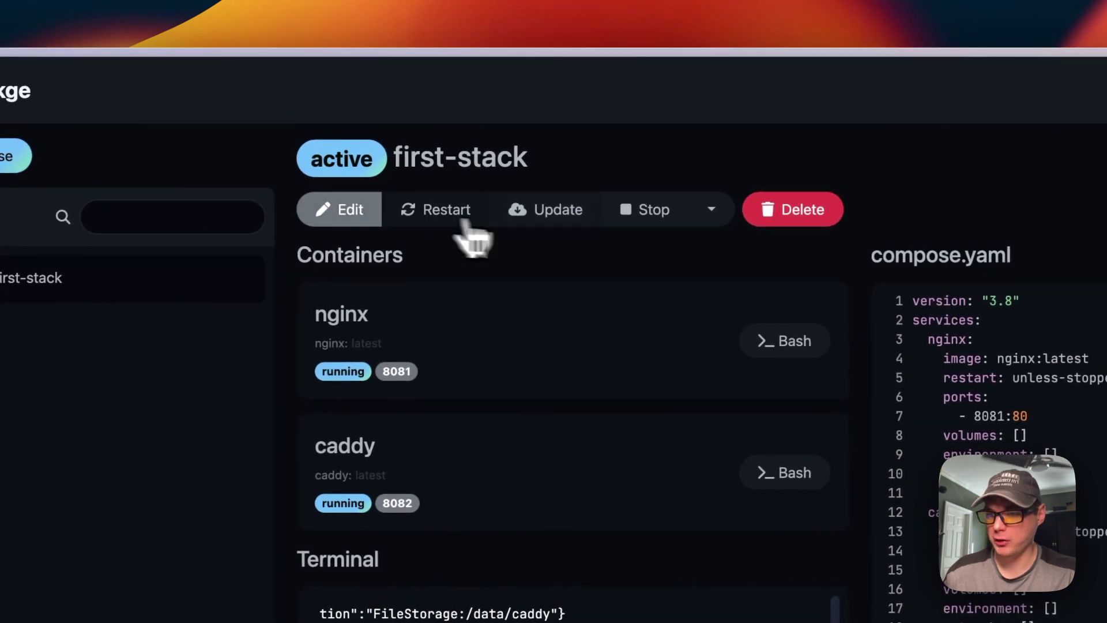
pyautogui.click(711, 208)
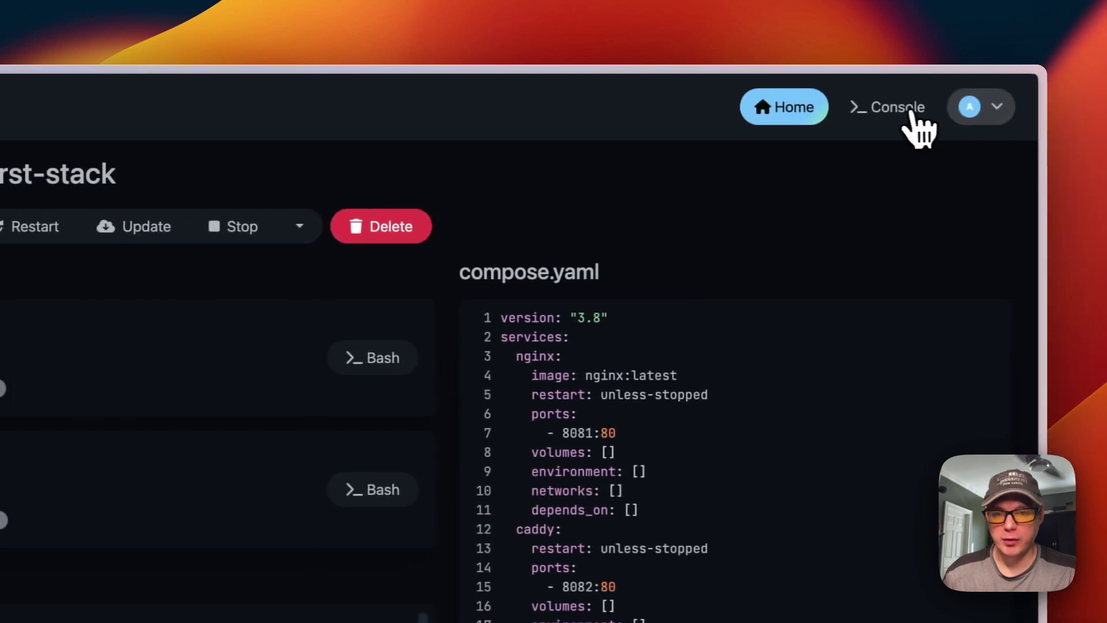
# - Run ls in the Dockge console to list /opt/stacks, and rescan the stacks folder
pyautogui.click(912, 116)
pyautogui.write('ls')
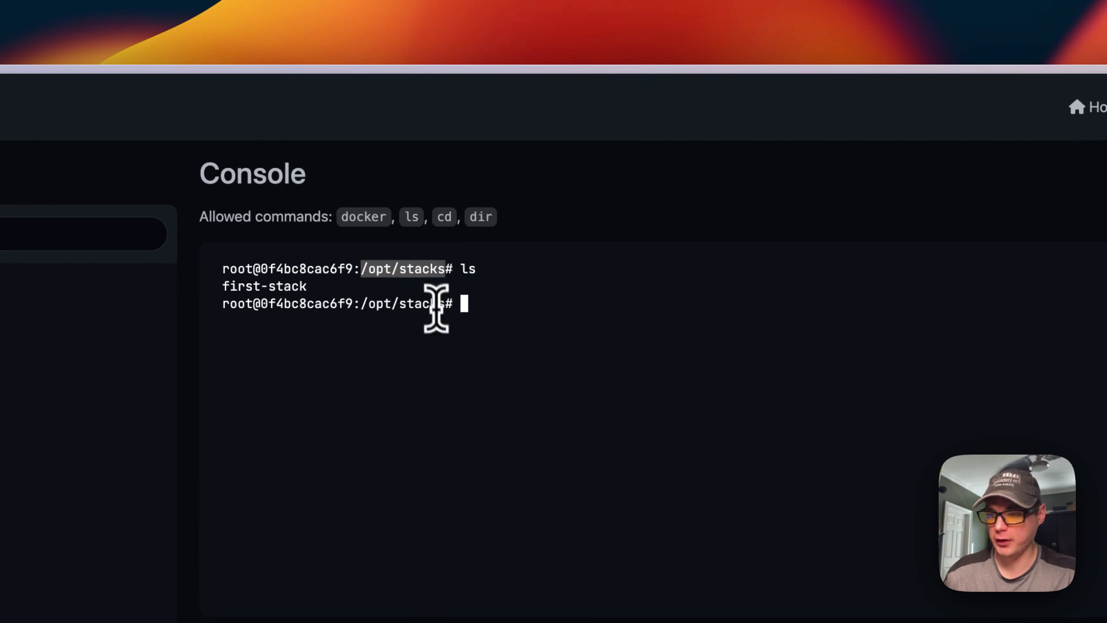
pyautogui.click(977, 112)
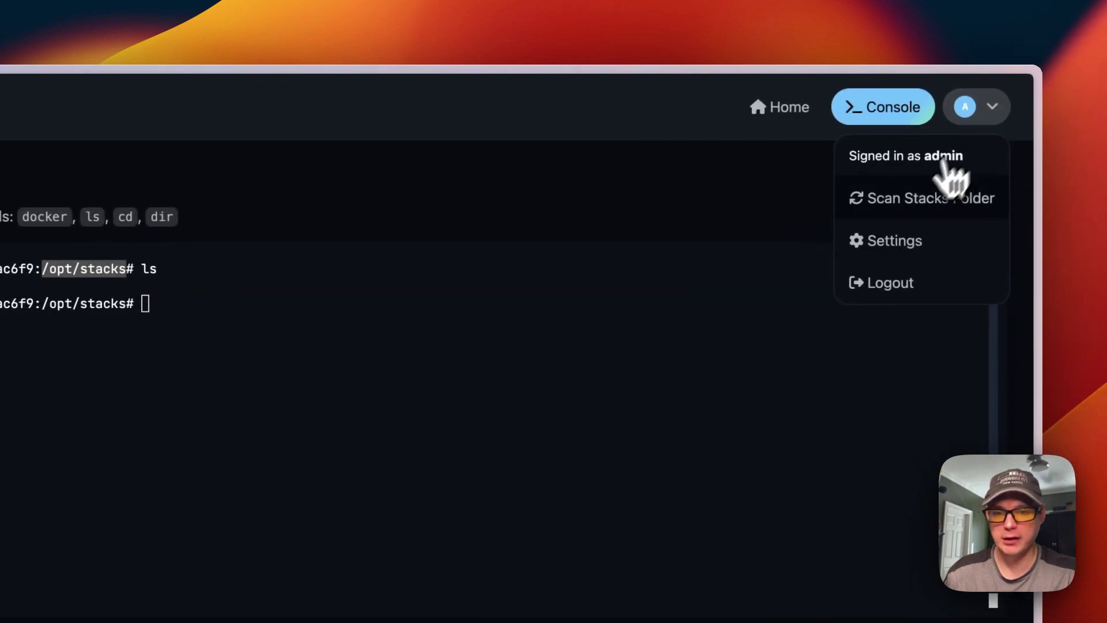
pyautogui.click(925, 198)
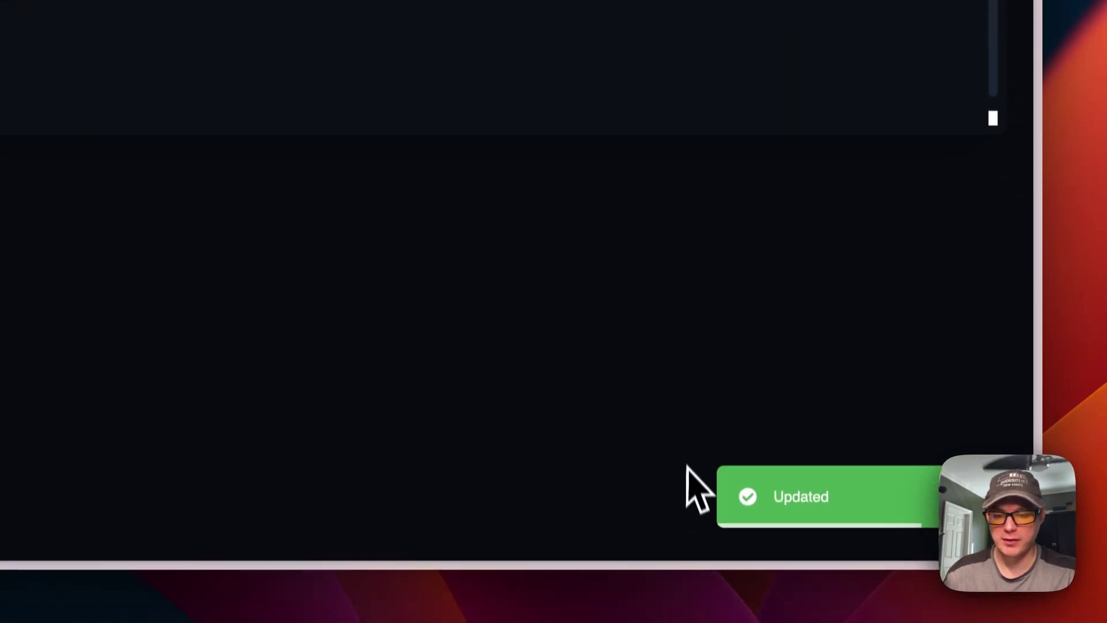
# - Review the General, Appearance, Security and About pages of the settings, and return to first-stack
pyautogui.click(973, 109)
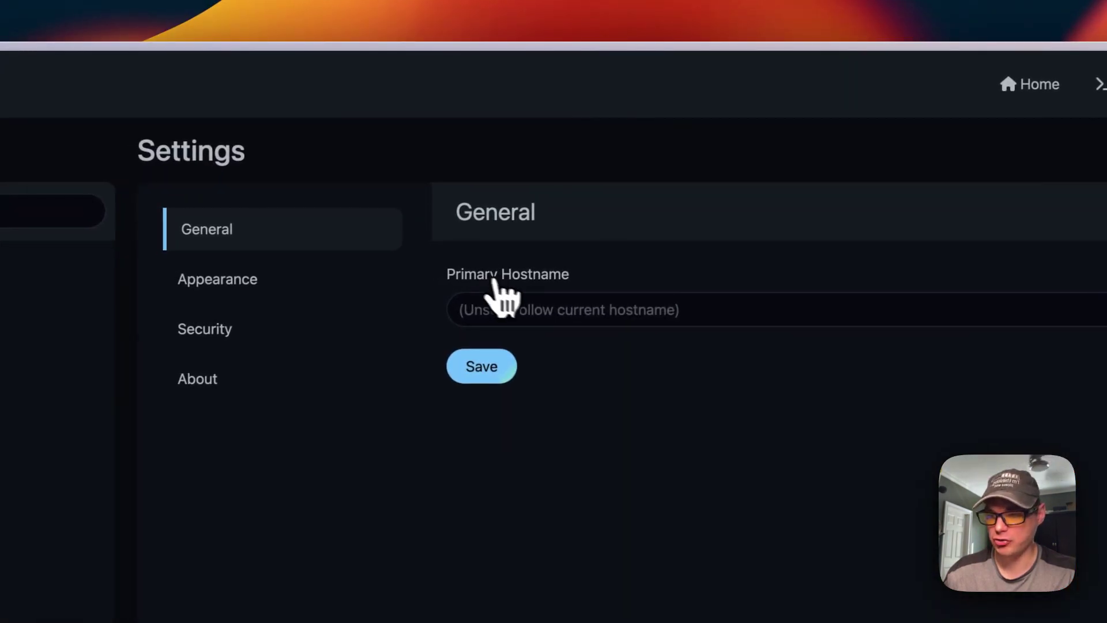
pyautogui.click(274, 281)
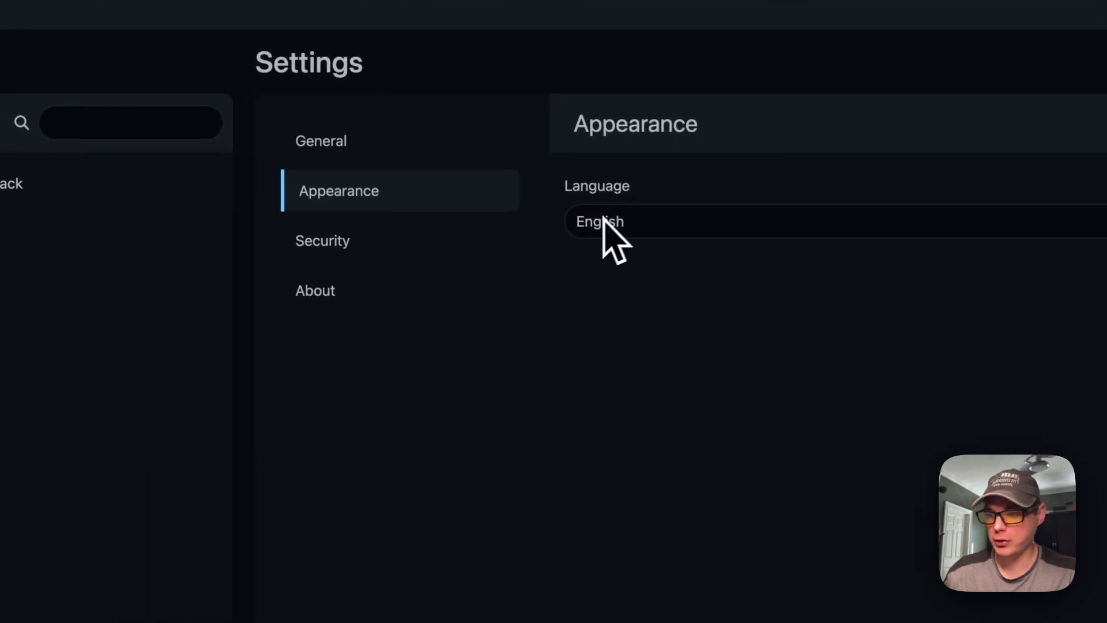
pyautogui.click(359, 246)
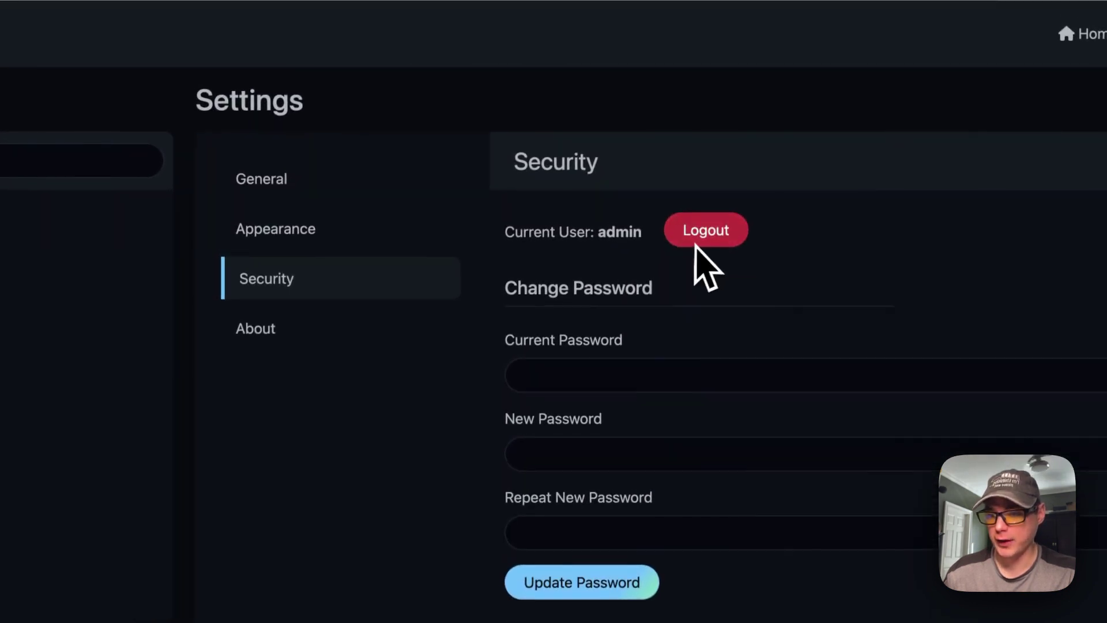
pyautogui.click(337, 332)
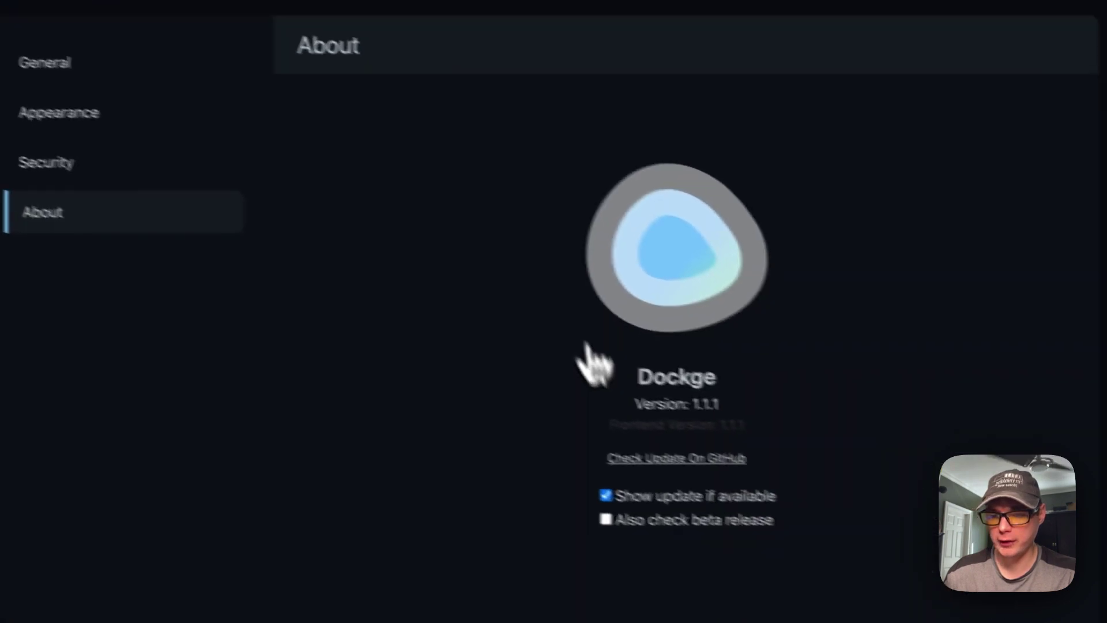
pyautogui.press('super+a')
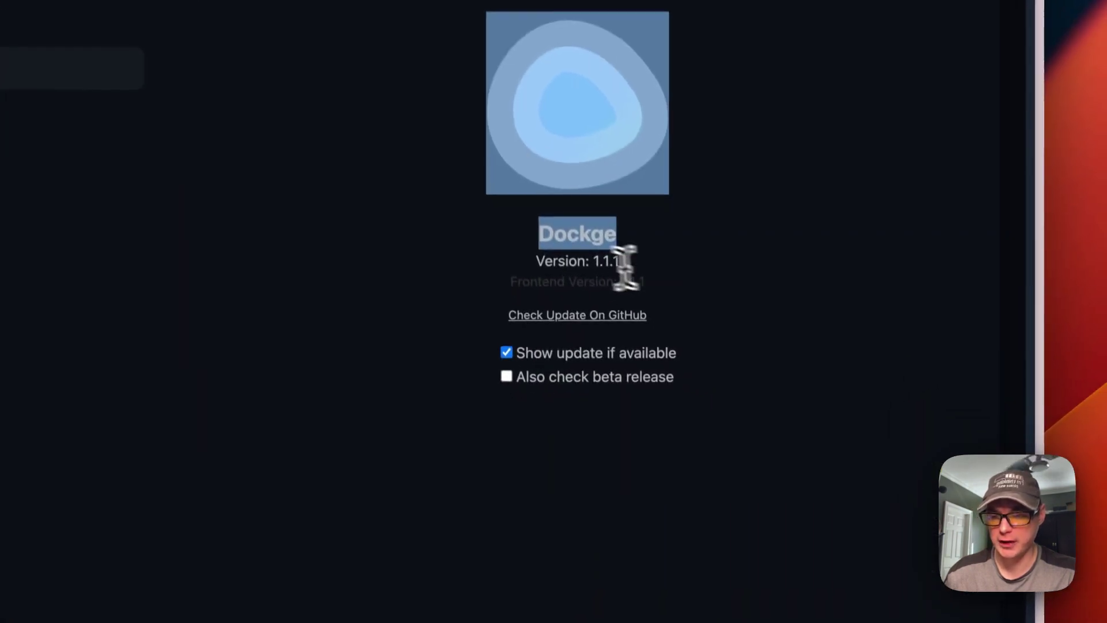
pyautogui.click(631, 377)
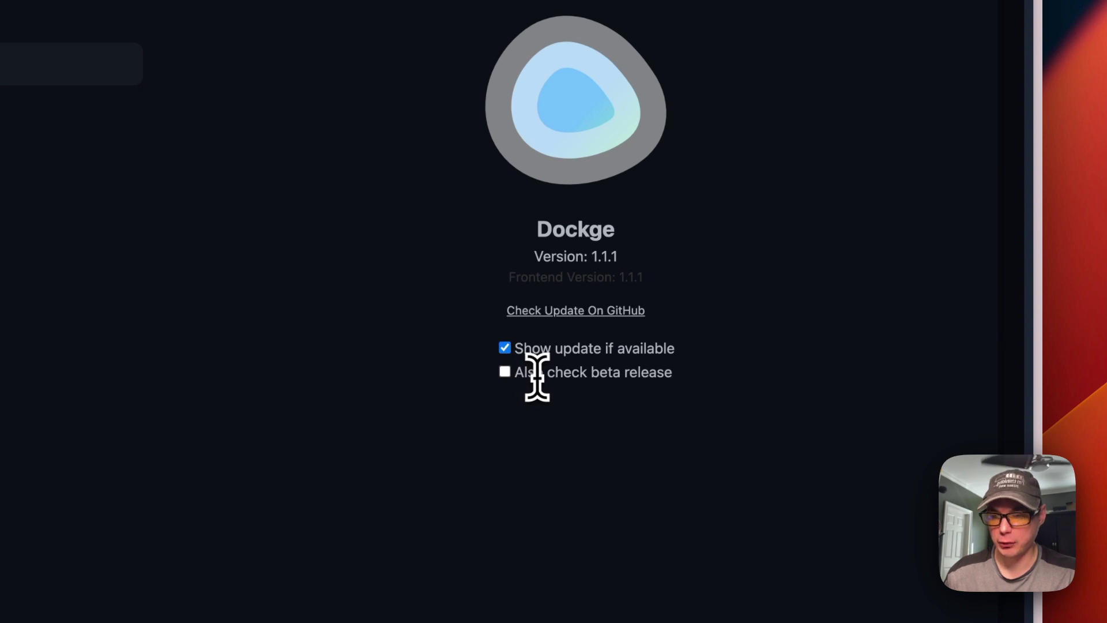
pyautogui.click(217, 294)
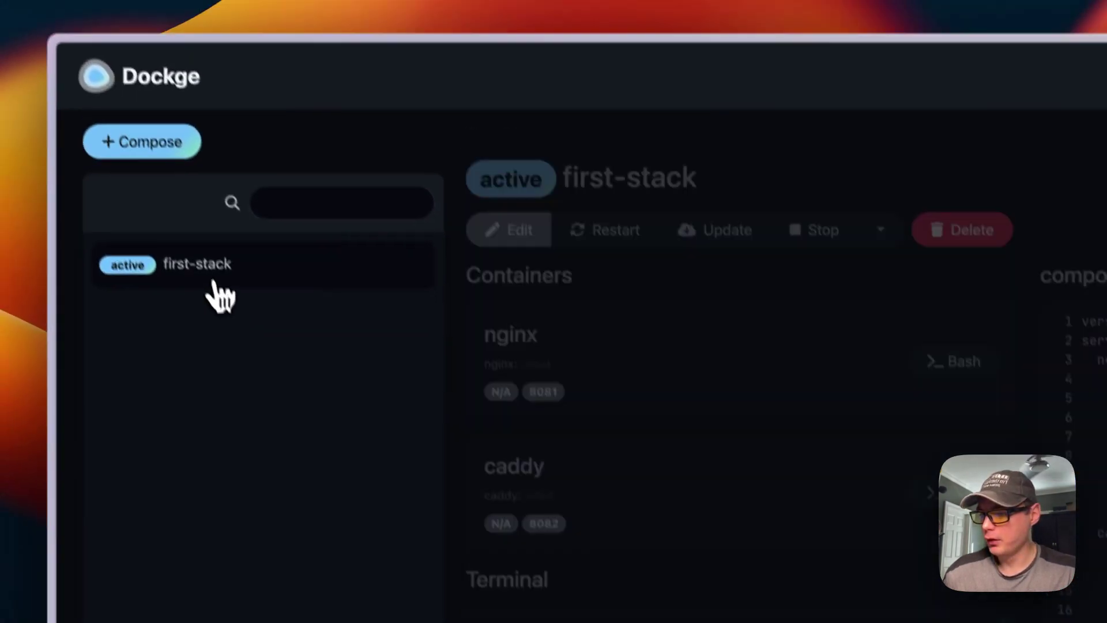